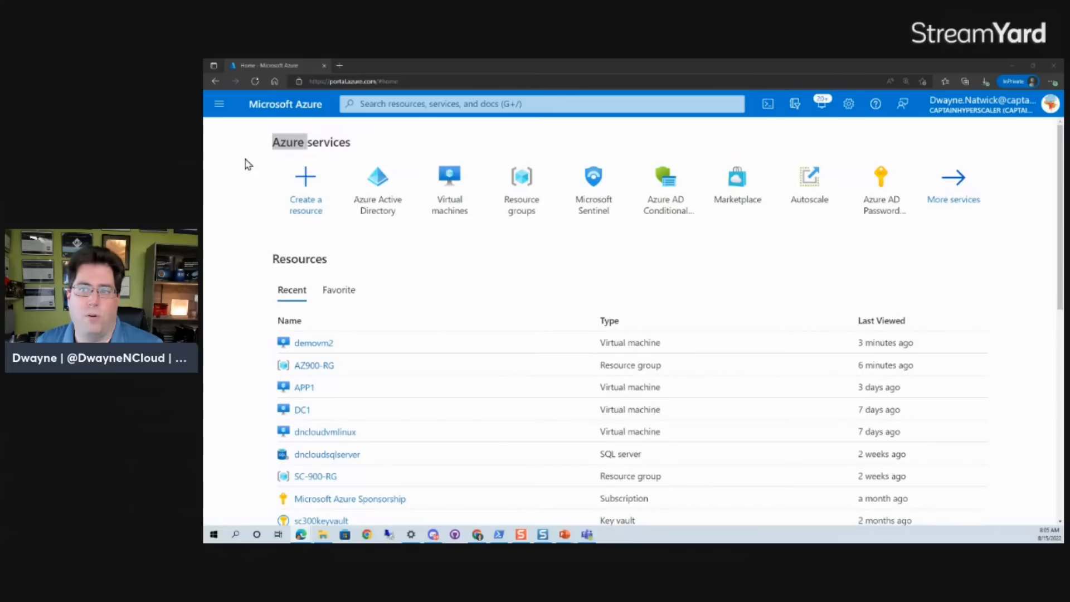
# Search the portal for 'condi' and open Azure AD Conditional Access.
pyautogui.click(441, 106)
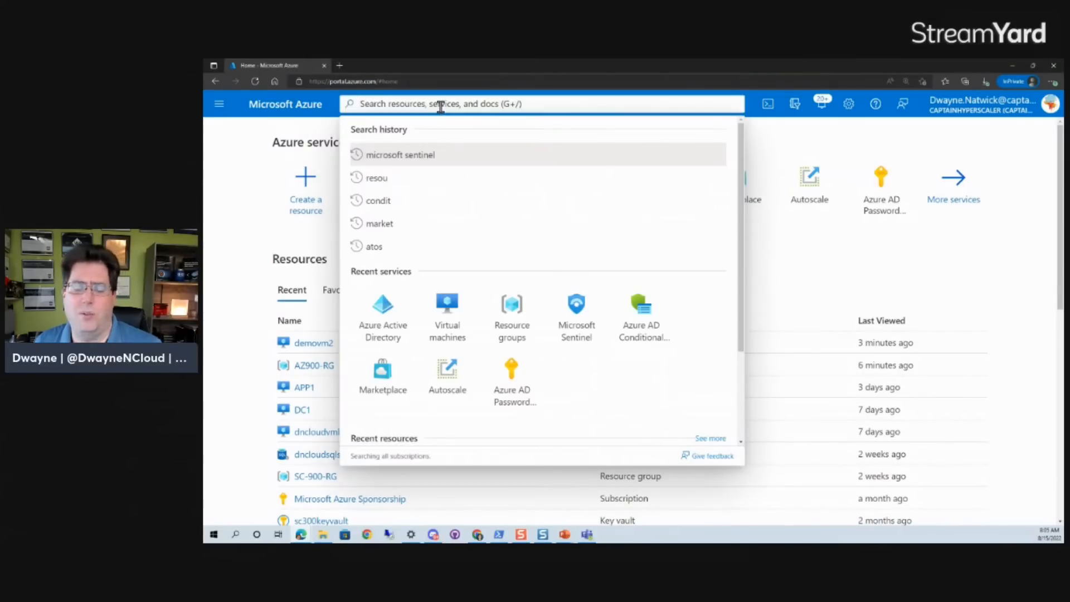
pyautogui.write('co')
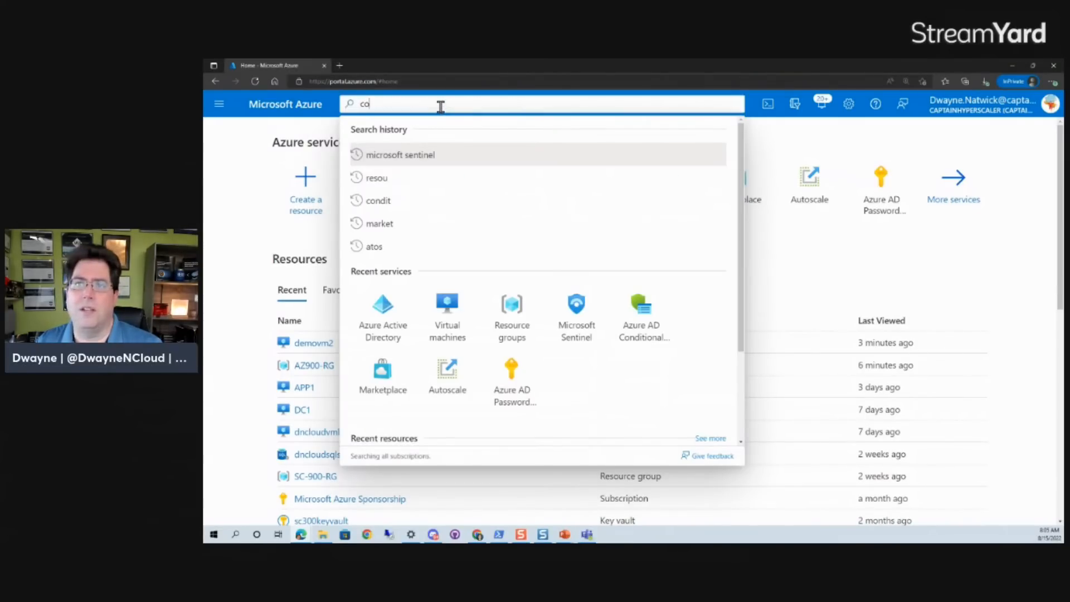
pyautogui.write('ndi')
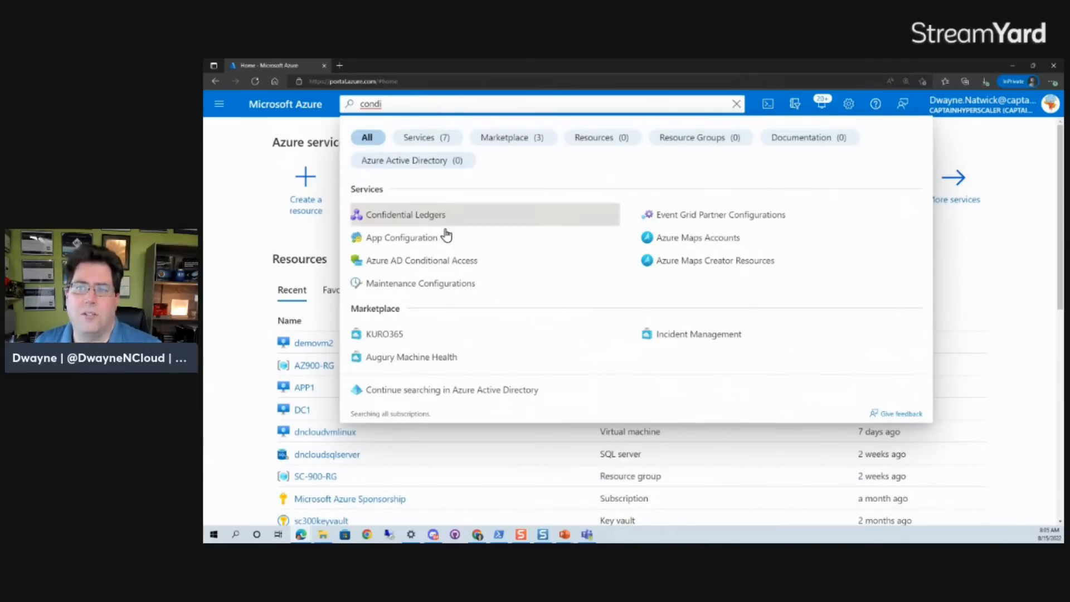
pyautogui.click(419, 266)
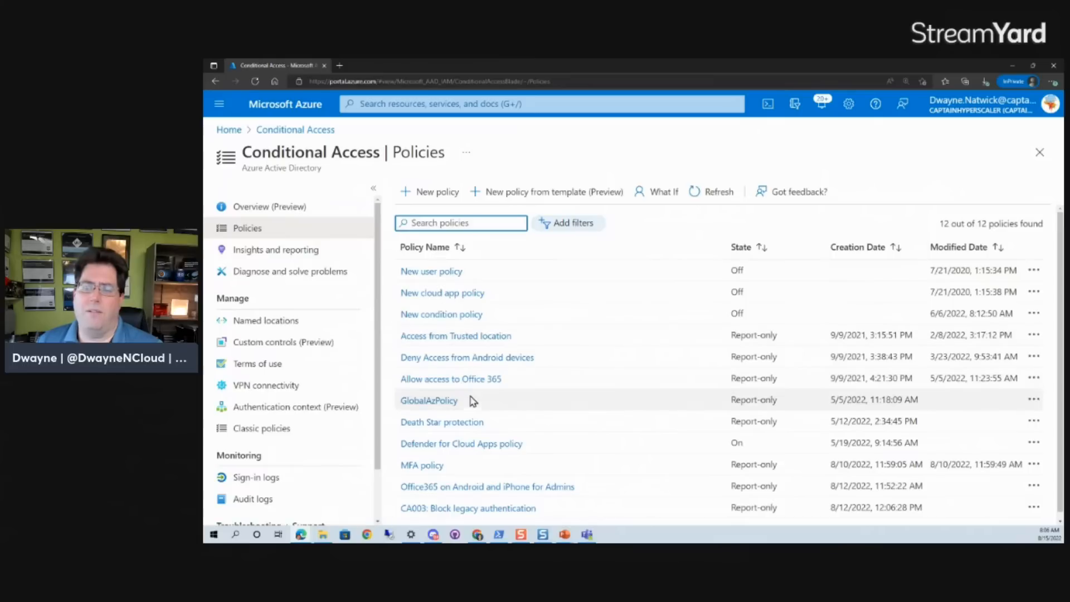
# Start a new Conditional Access policy named "Block accesss from macOS".
pyautogui.scroll(-1, 581, 362)
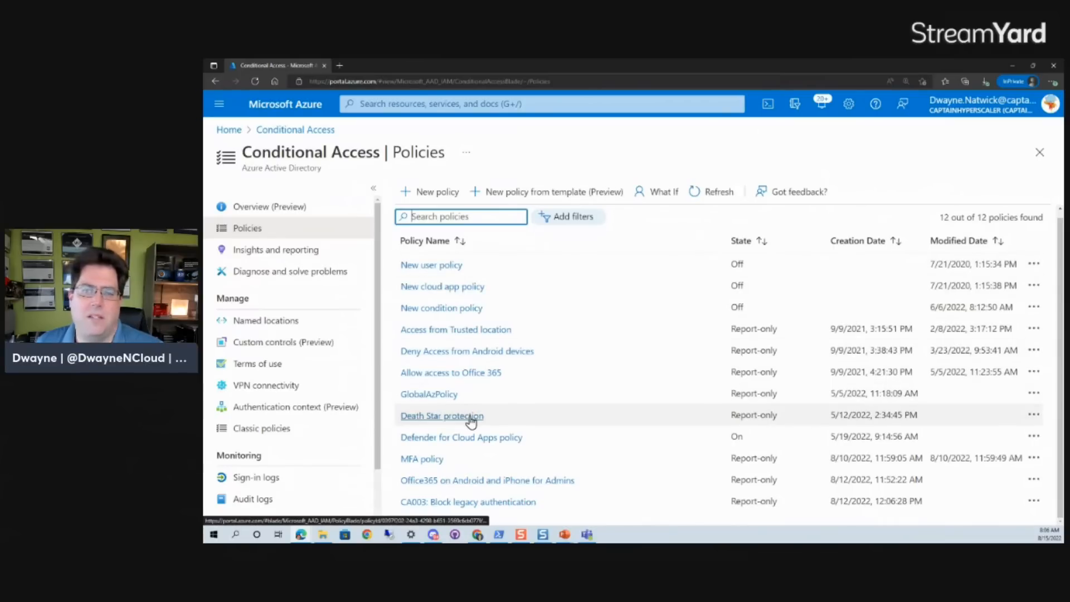
pyautogui.click(430, 194)
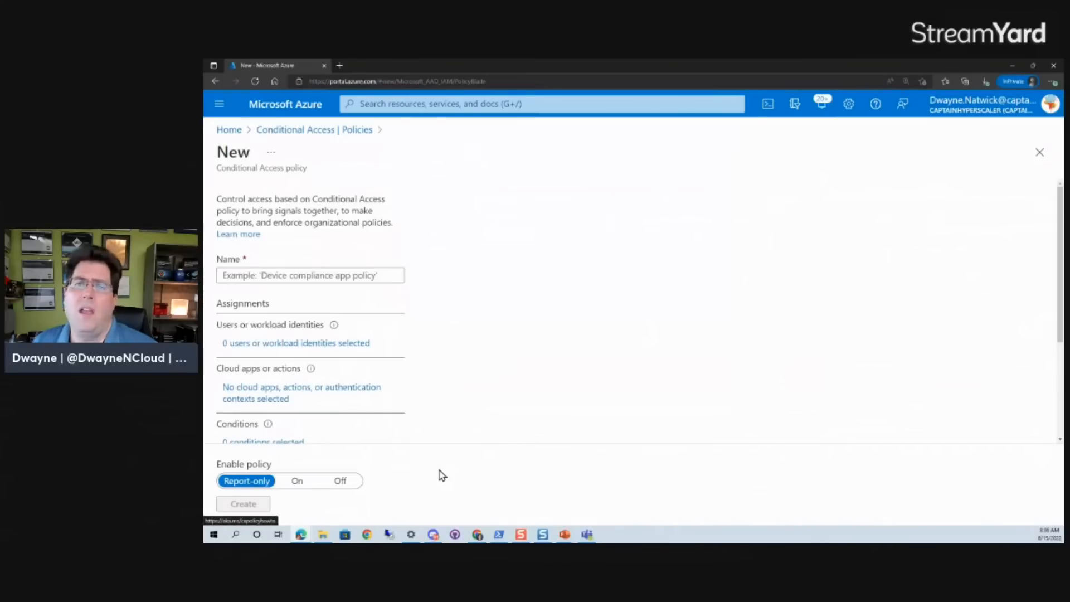
pyautogui.click(276, 277)
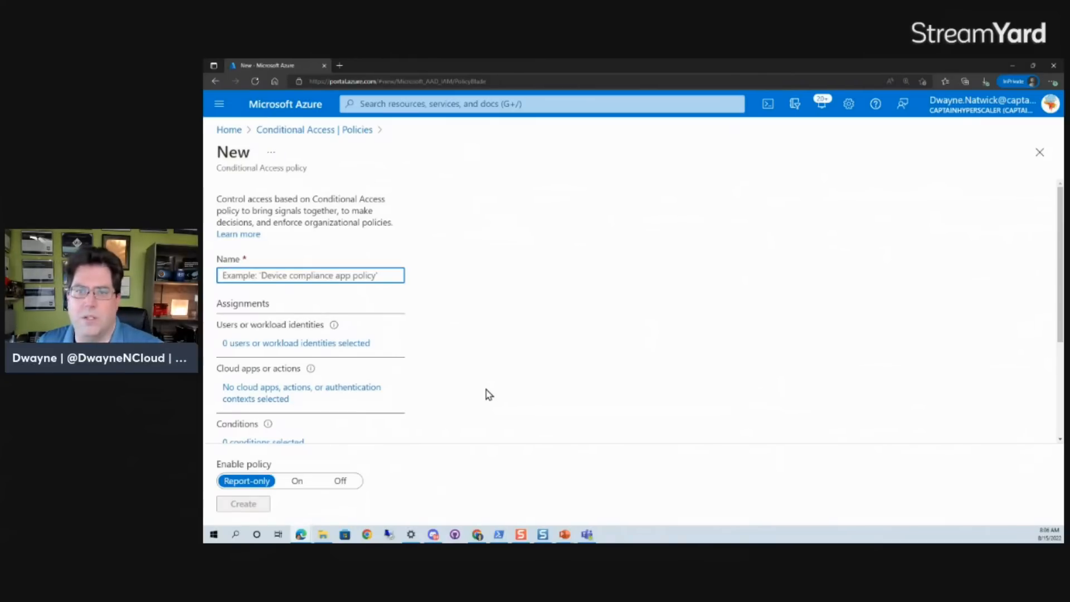
pyautogui.write('Blo')
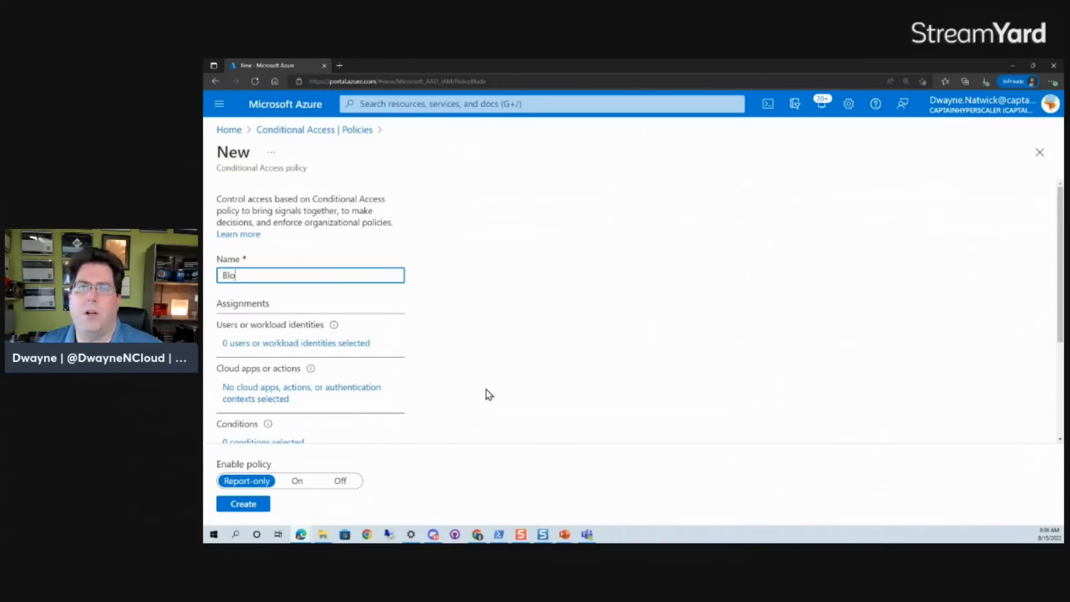
pyautogui.write('ck accesss from')
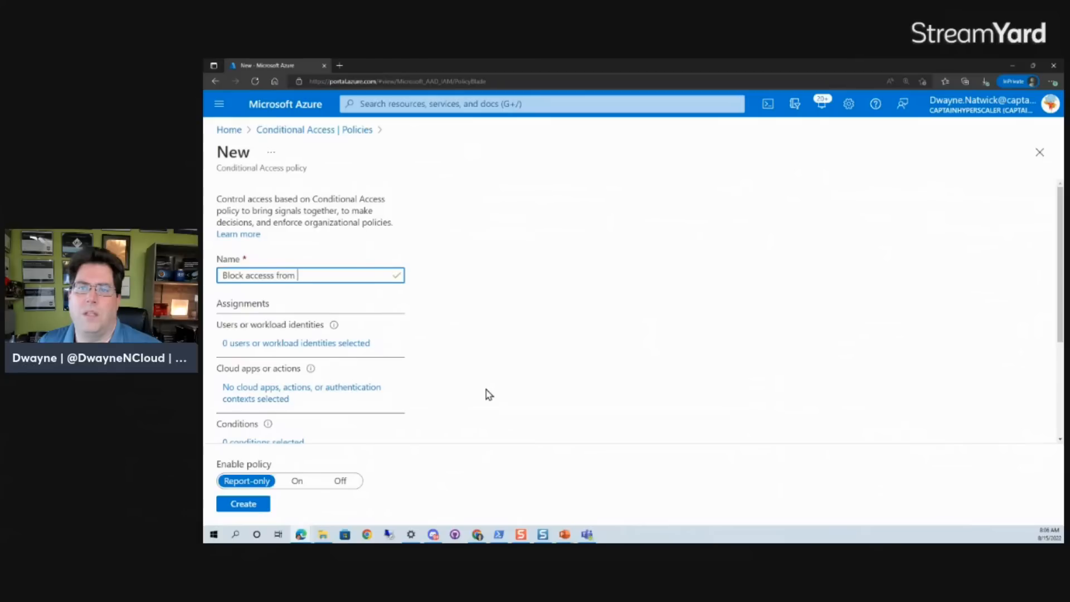
pyautogui.write(' M')
pyautogui.press('BackSpace')
pyautogui.write('macOS')
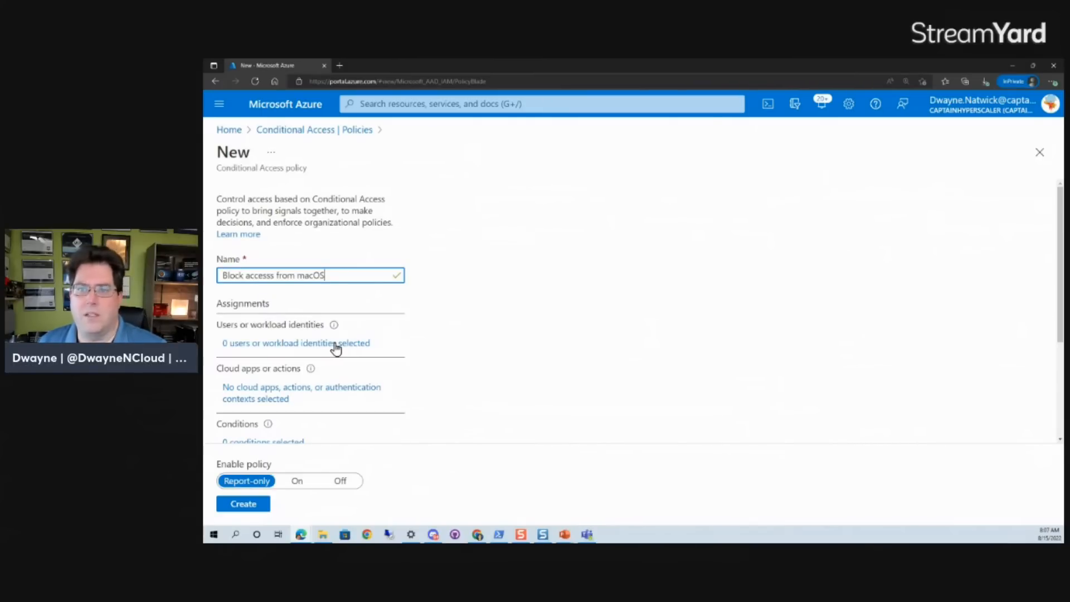
# Assign the policy to selected users and groups, including the Admin Accounts group.
pyautogui.click(315, 343)
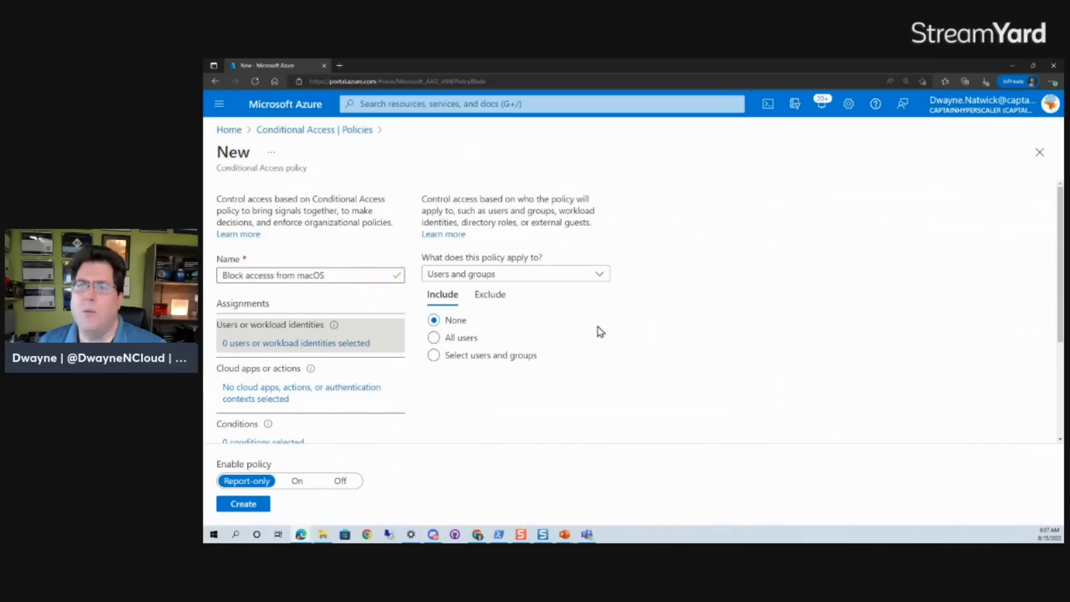
pyautogui.click(468, 356)
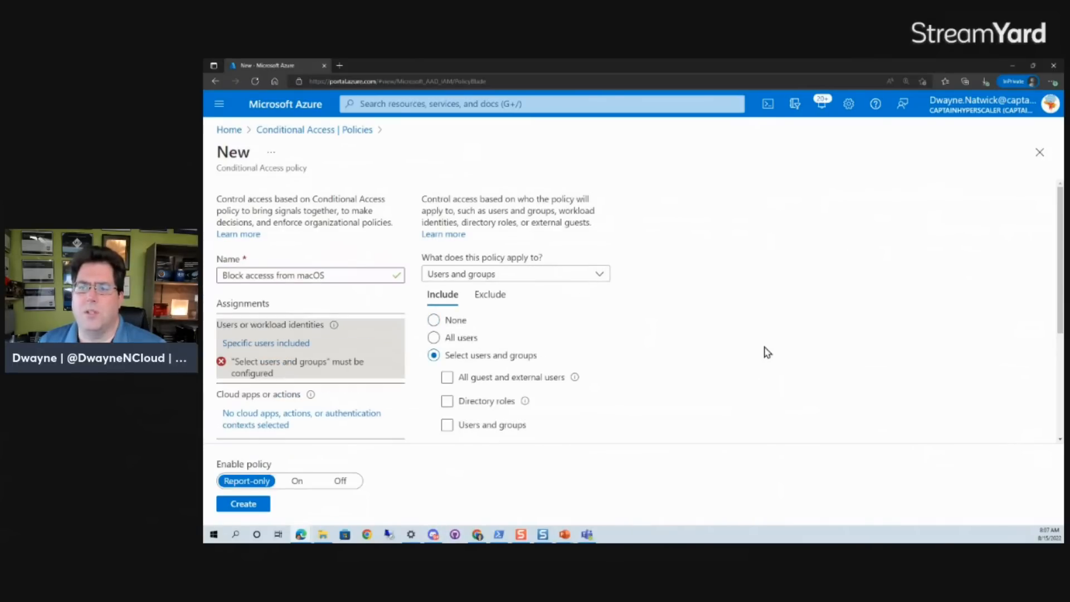
pyautogui.click(449, 428)
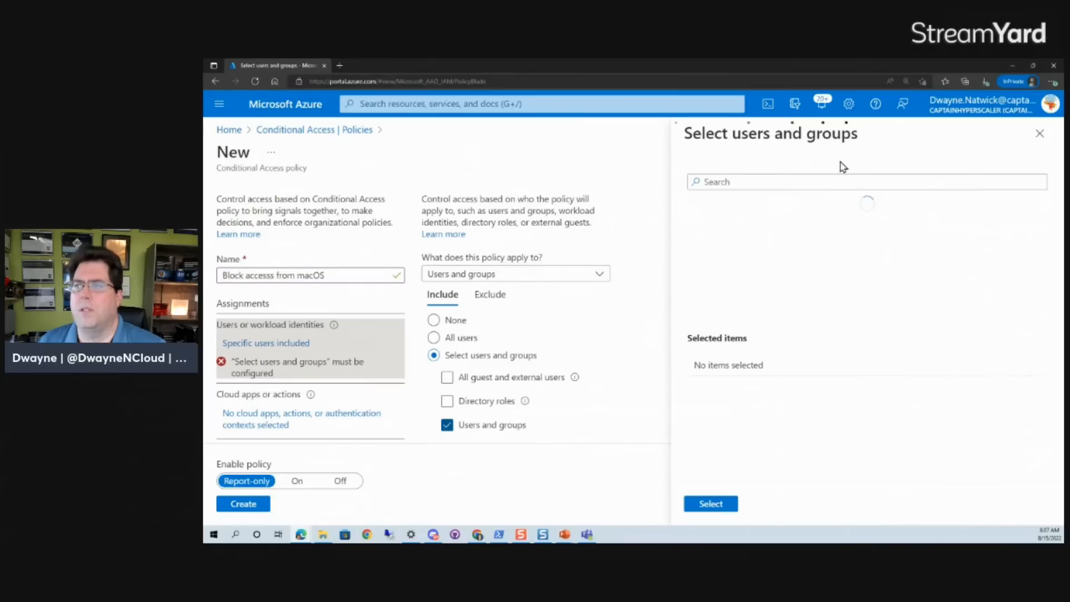
pyautogui.click(802, 186)
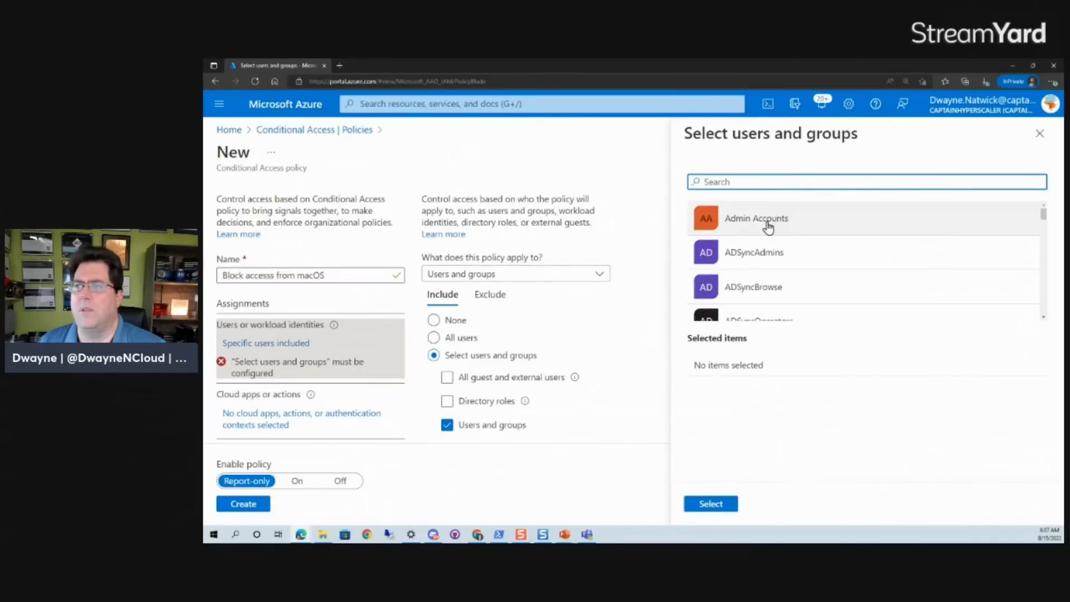
pyautogui.click(769, 227)
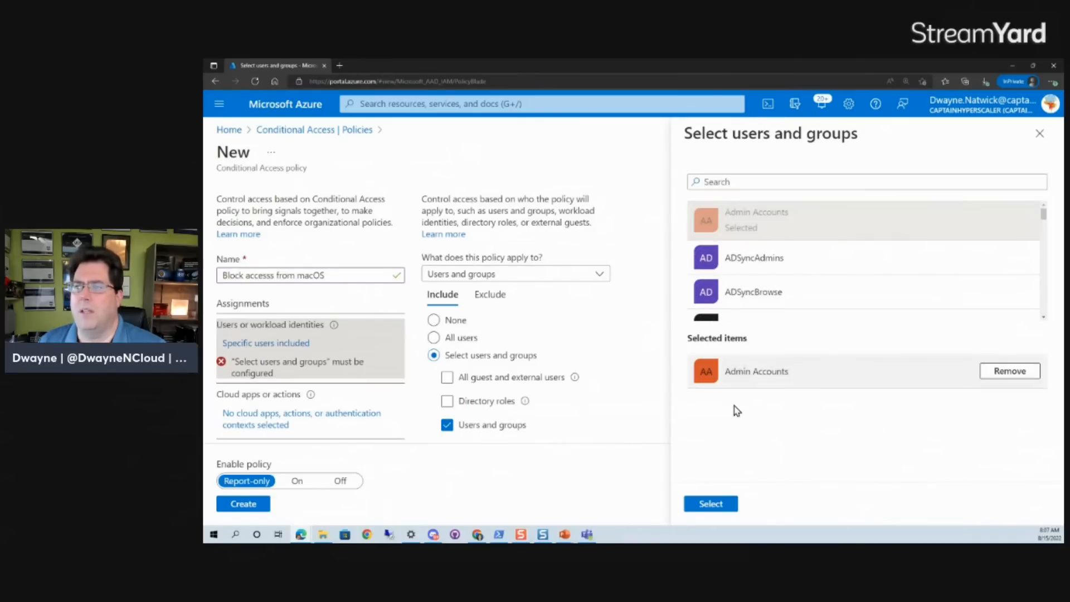
pyautogui.click(725, 506)
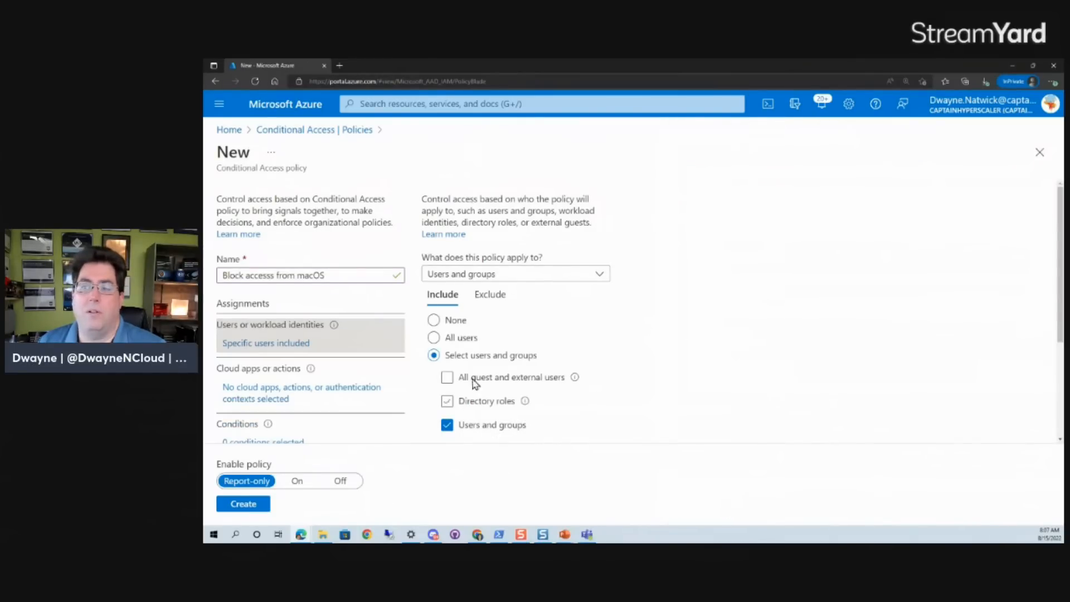
# Exclude the signed-in administrator's own user account from the policy's users.
pyautogui.click(484, 295)
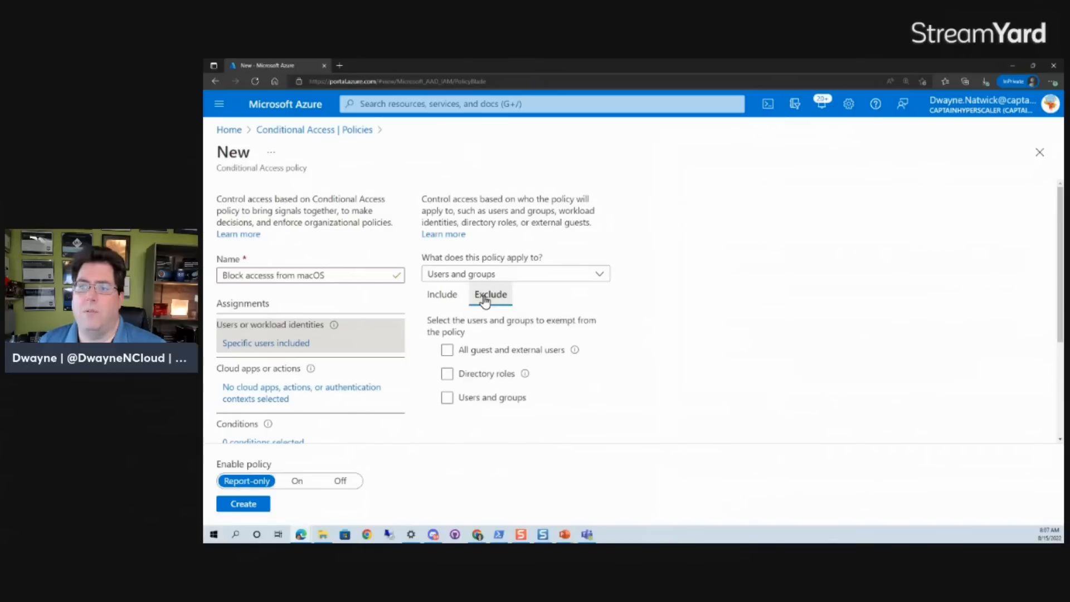
pyautogui.click(447, 398)
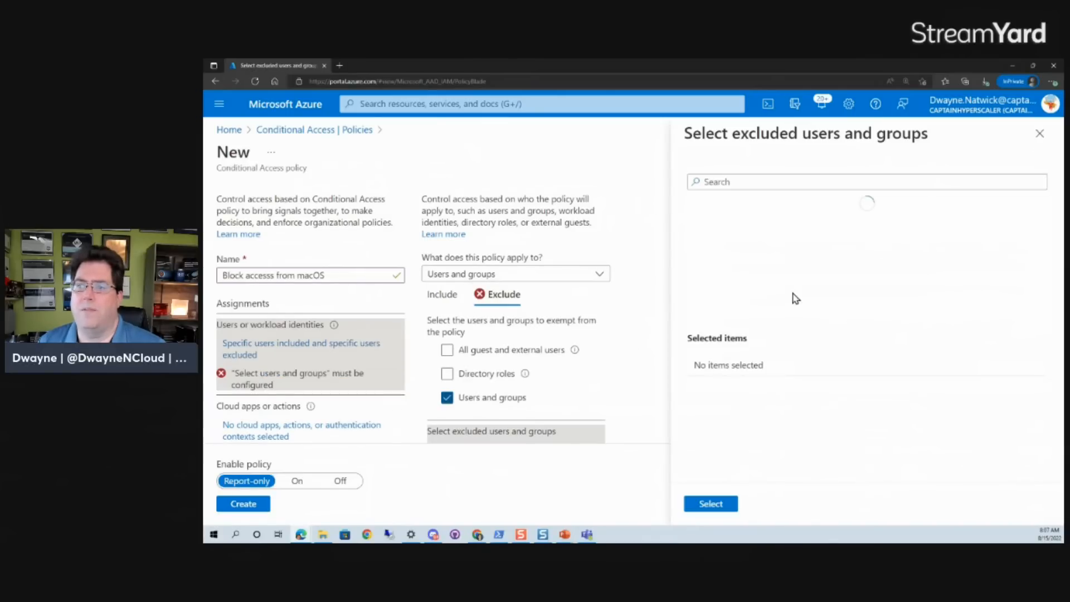
pyautogui.click(764, 180)
pyautogui.write('dwayne')
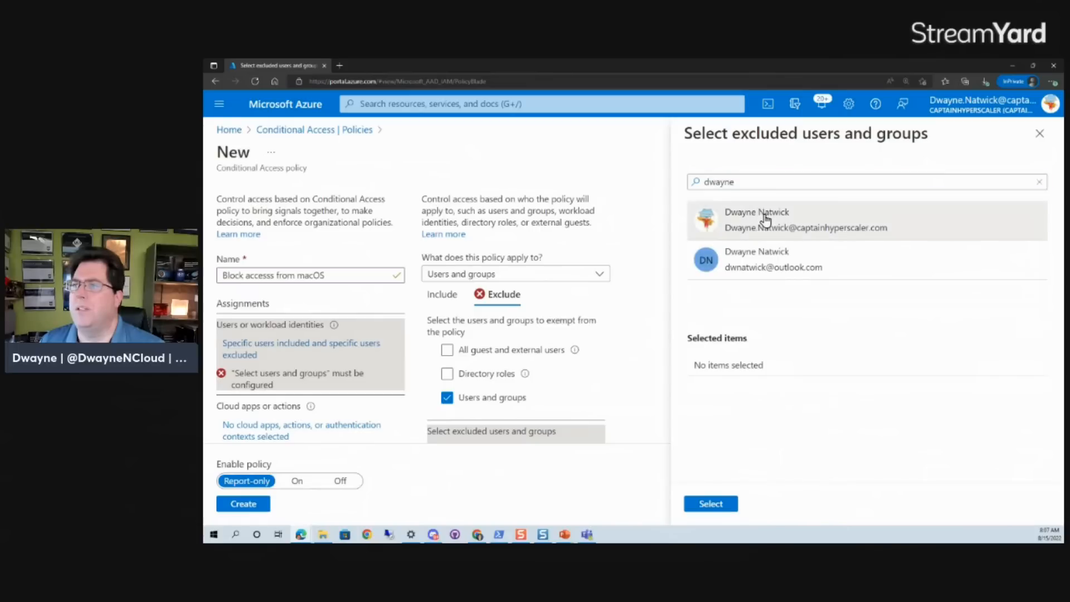
pyautogui.click(765, 220)
pyautogui.click(696, 505)
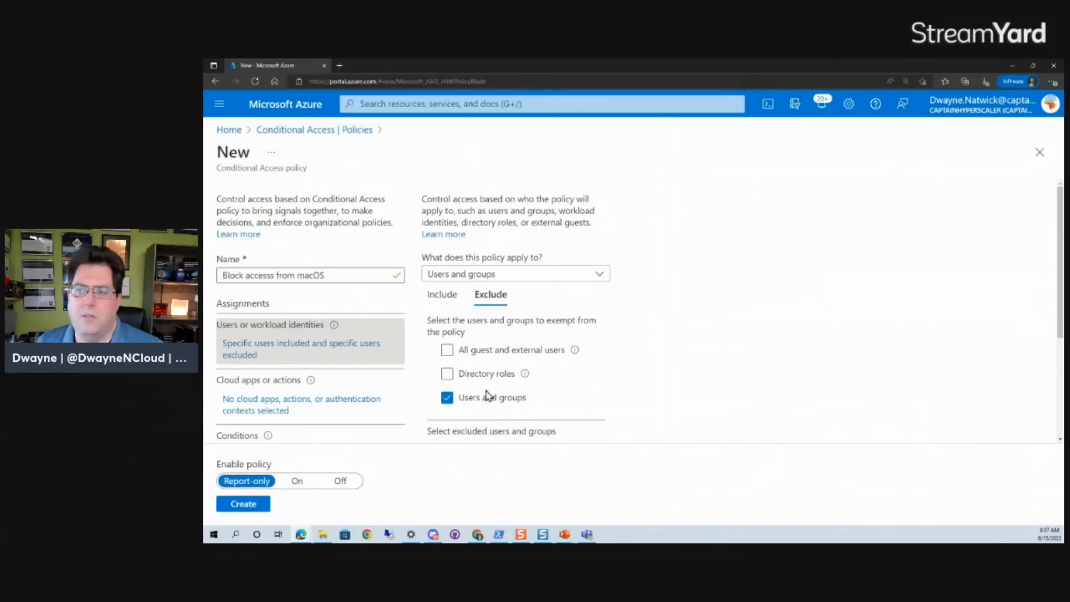
# Review the policy's included group and excluded user in the assignments.
pyautogui.click(442, 295)
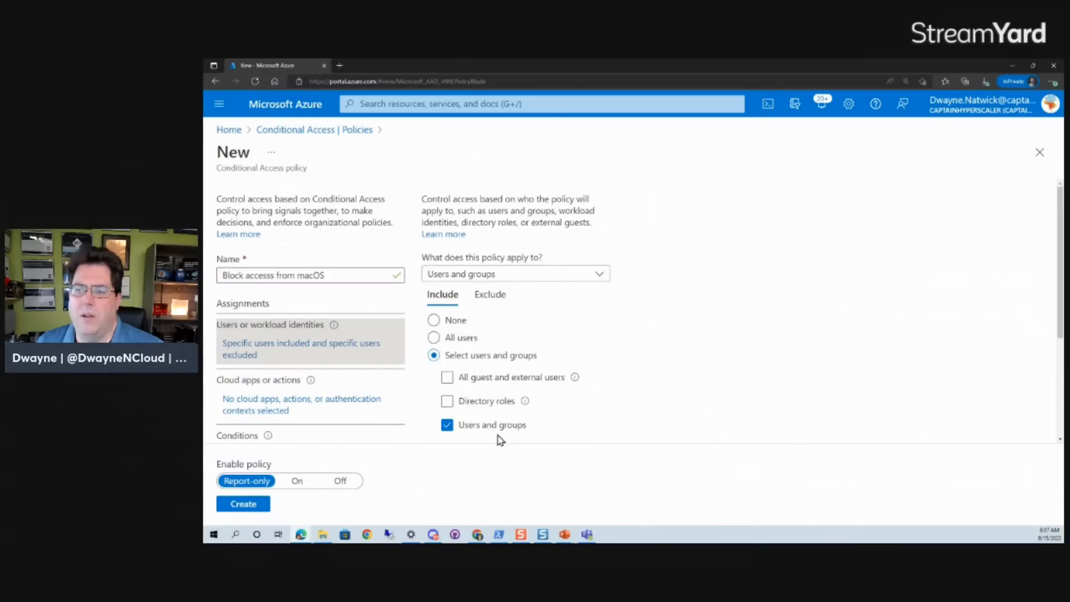
pyautogui.scroll(-3, 508, 446)
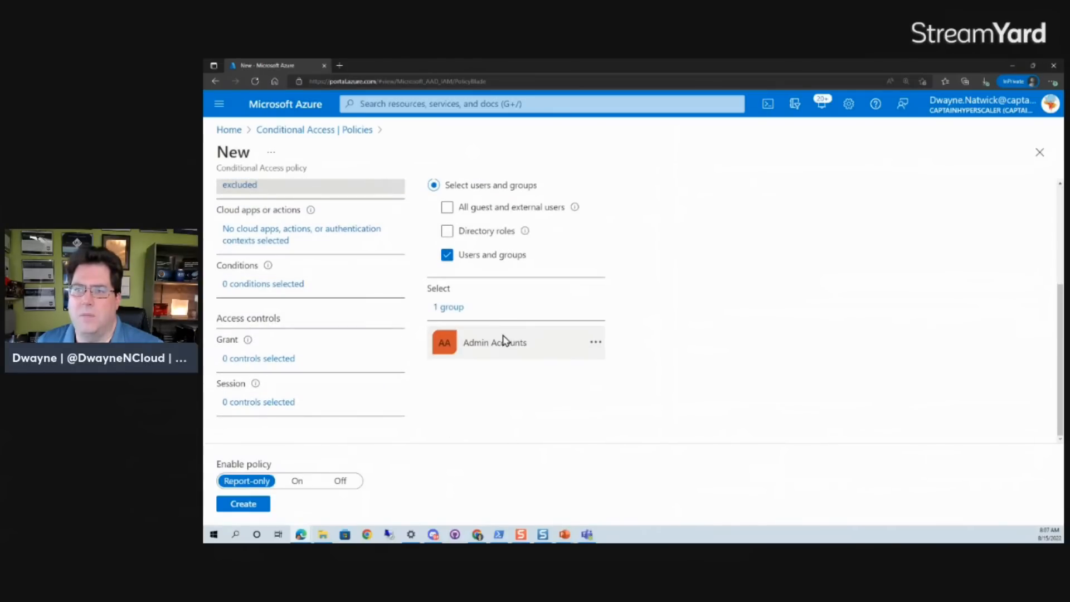
pyautogui.scroll(3, 504, 296)
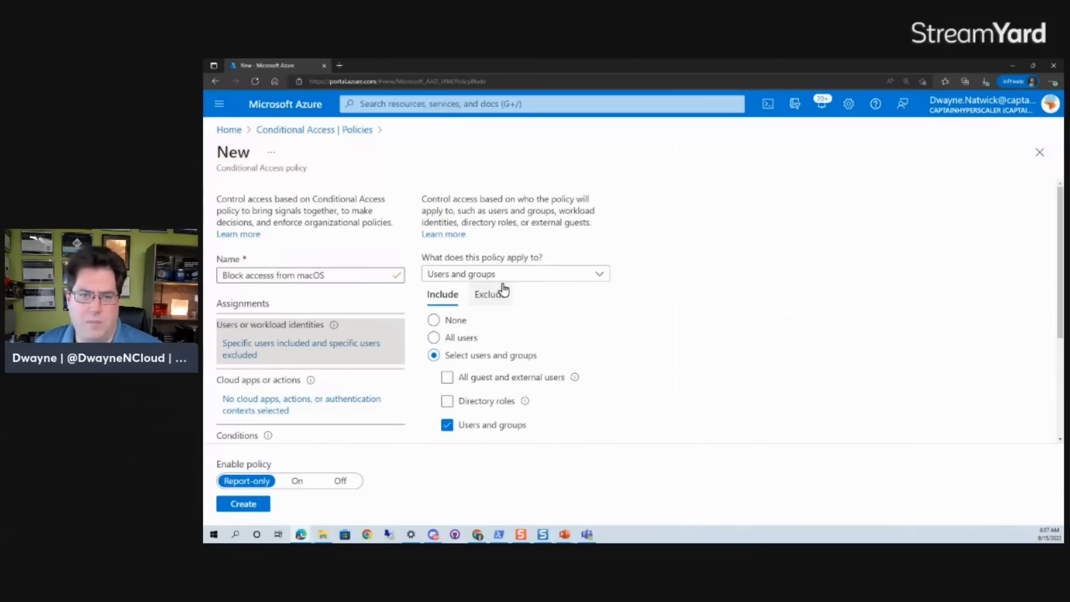
pyautogui.click(489, 294)
pyautogui.scroll(-3, 533, 366)
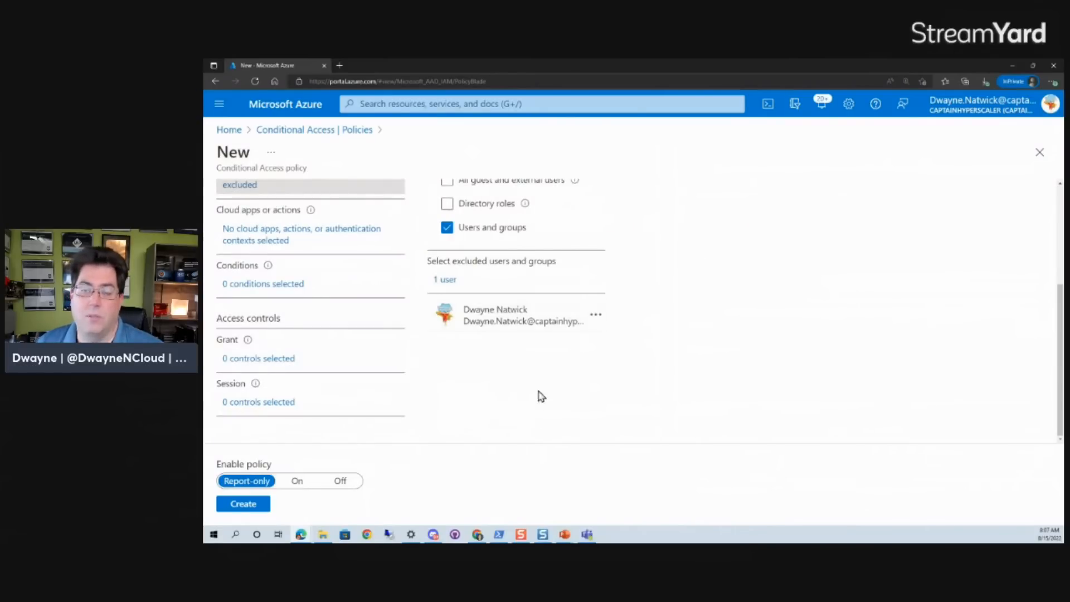
pyautogui.scroll(3, 533, 421)
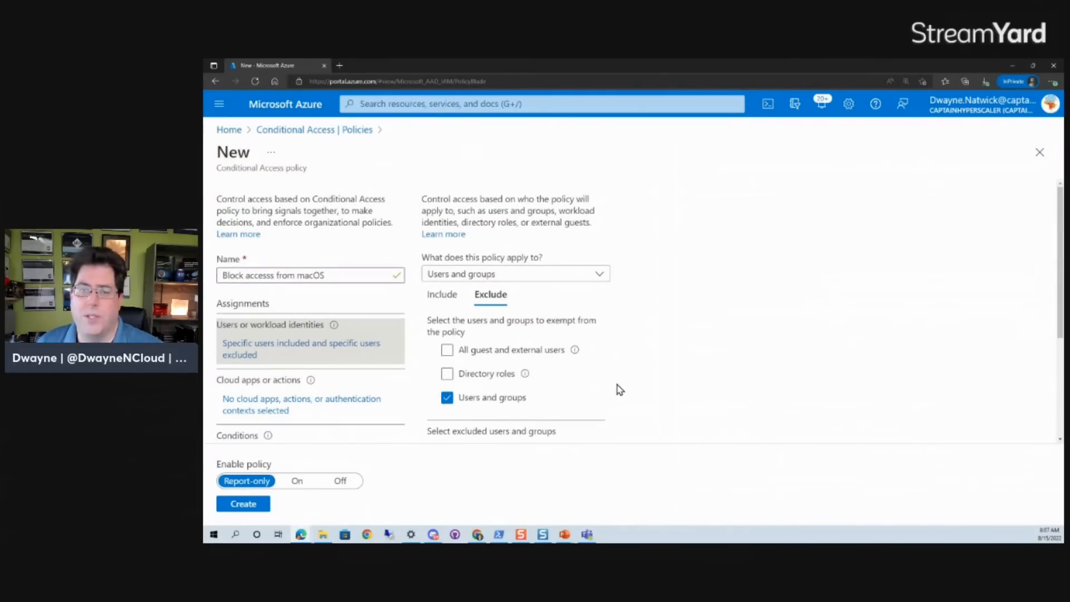
# Target the policy at selected cloud apps, choosing Office 365.
pyautogui.click(246, 411)
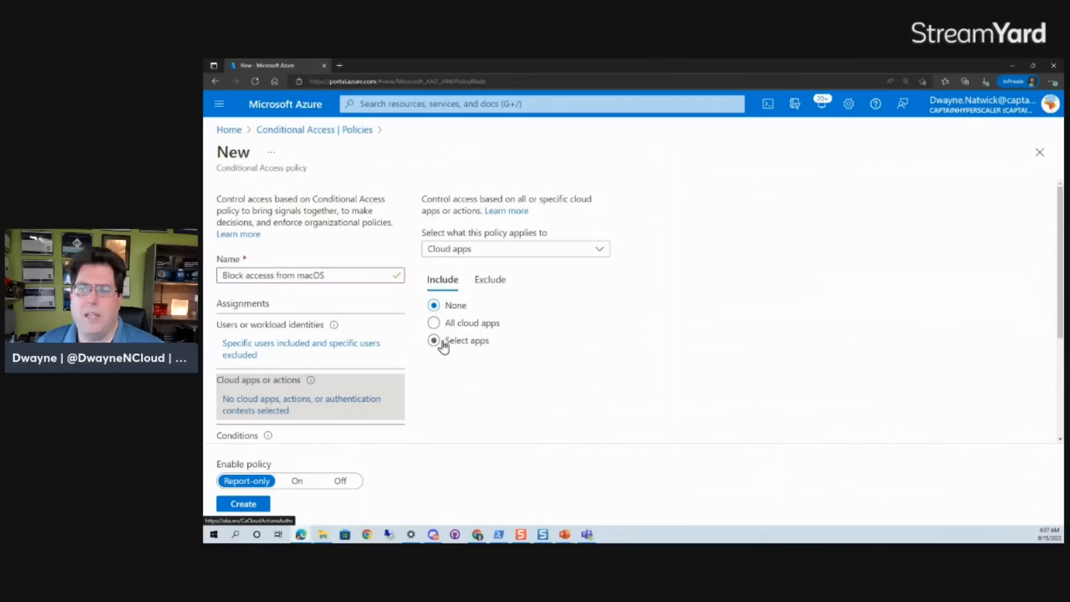
pyautogui.click(472, 349)
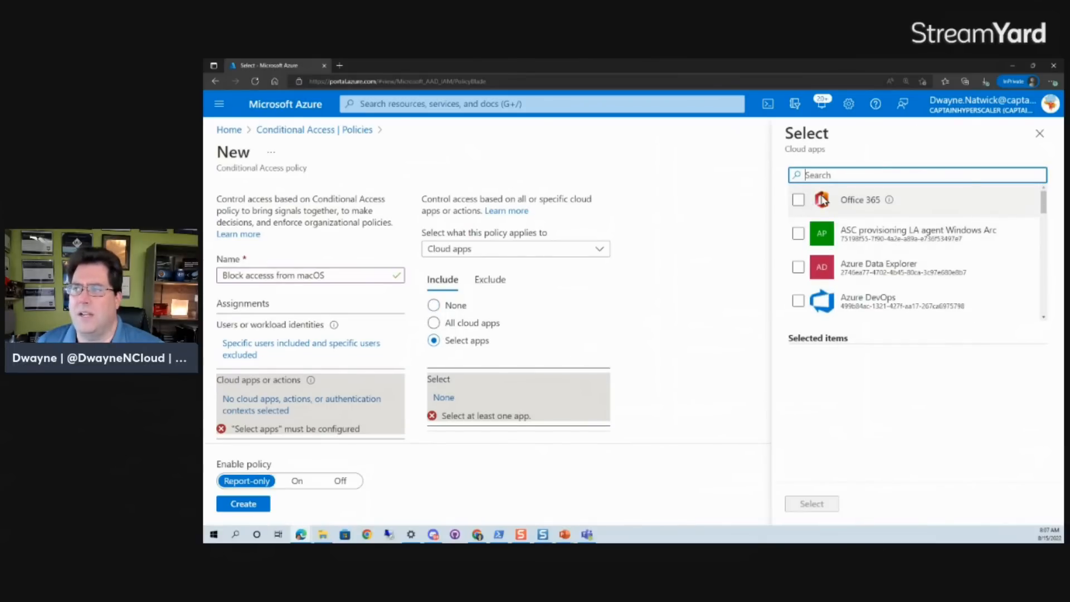
pyautogui.click(798, 200)
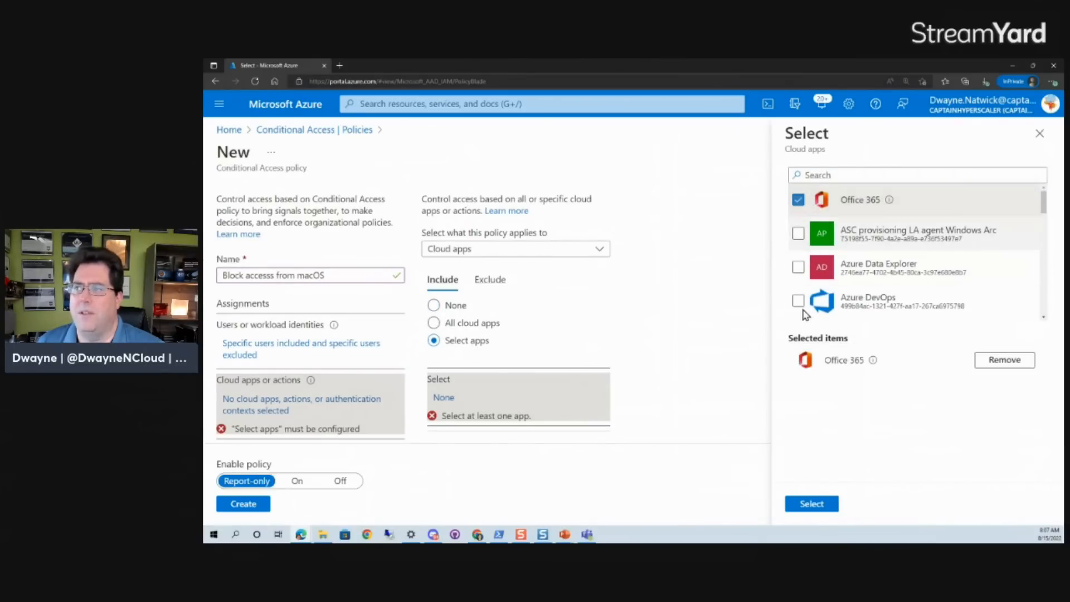
pyautogui.click(812, 504)
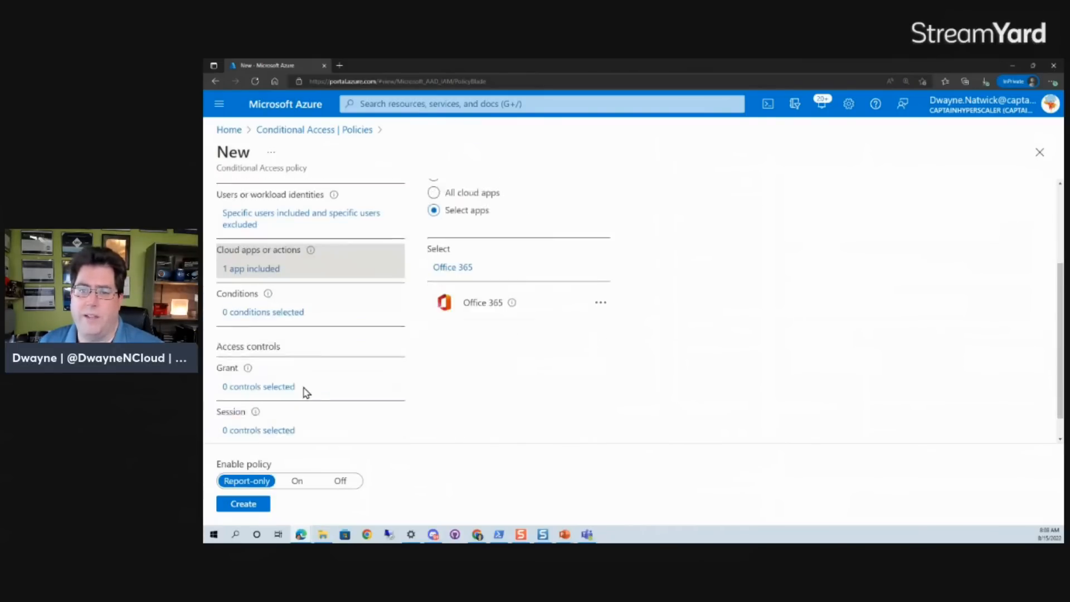
# Examine the policy's condition options, opening the device filter and client apps panes without changing them.
pyautogui.scroll(-3, 306, 389)
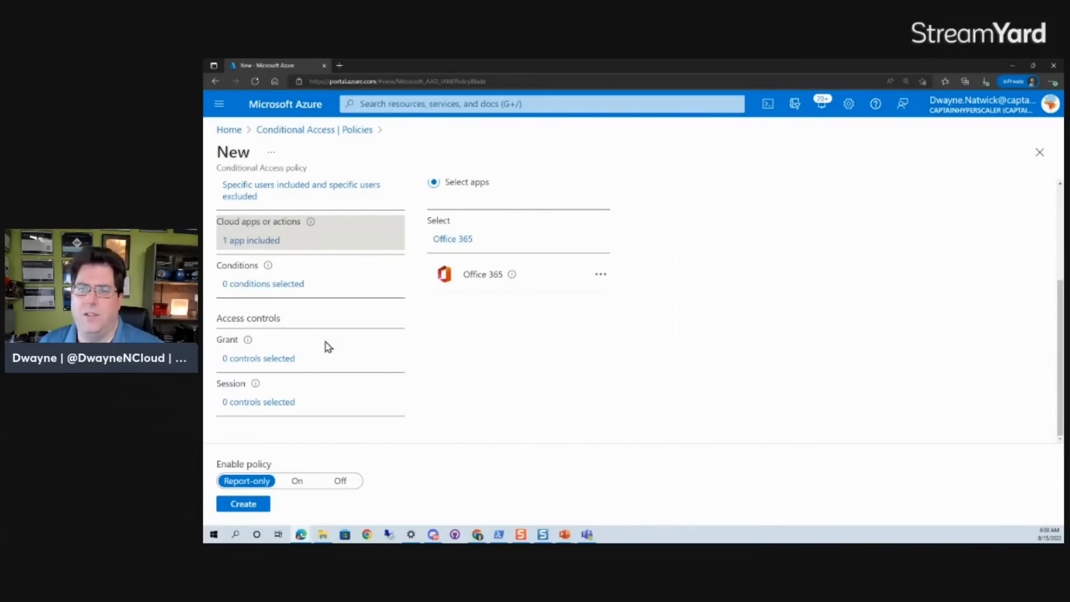
pyautogui.click(265, 285)
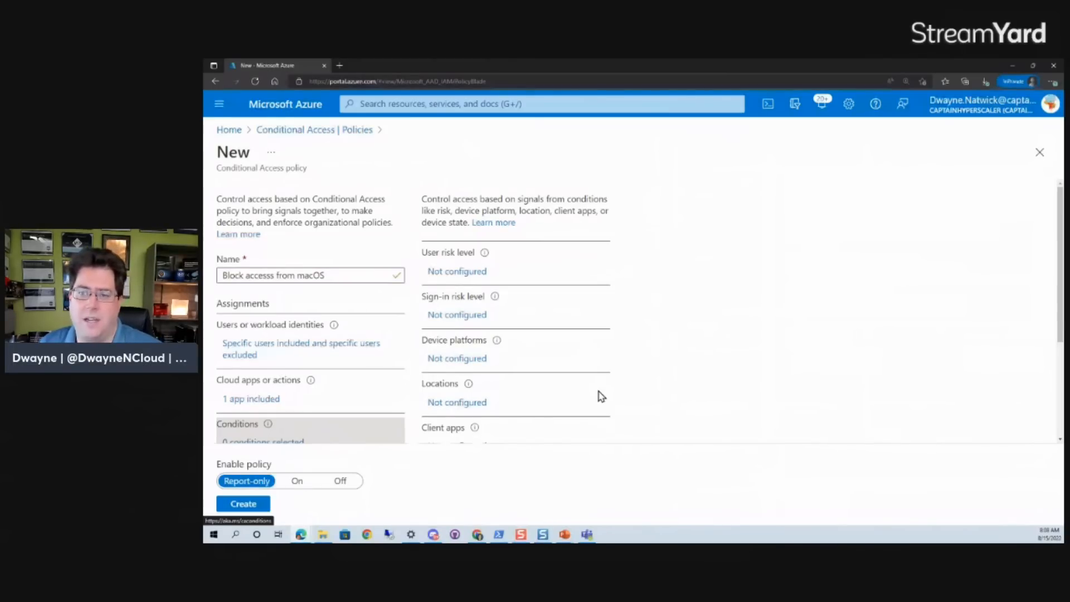
pyautogui.scroll(-3, 600, 396)
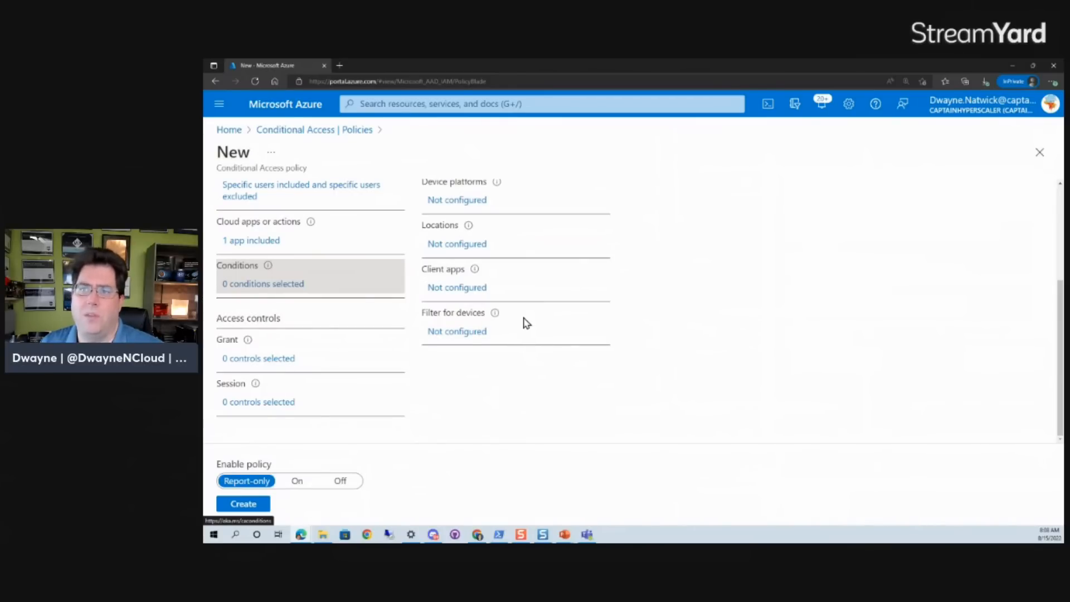
pyautogui.click(467, 333)
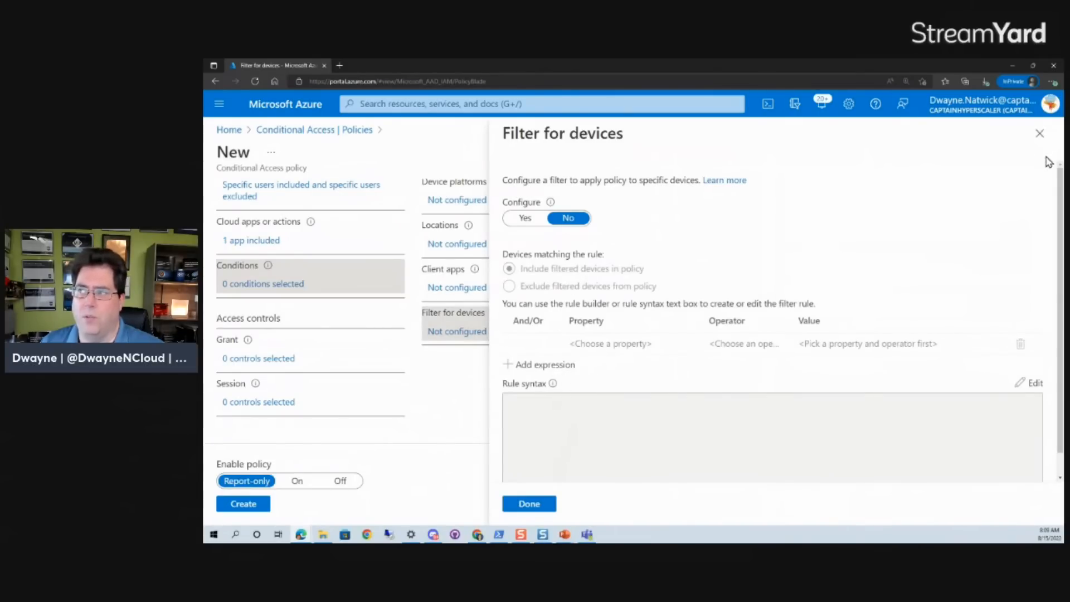
pyautogui.click(1039, 134)
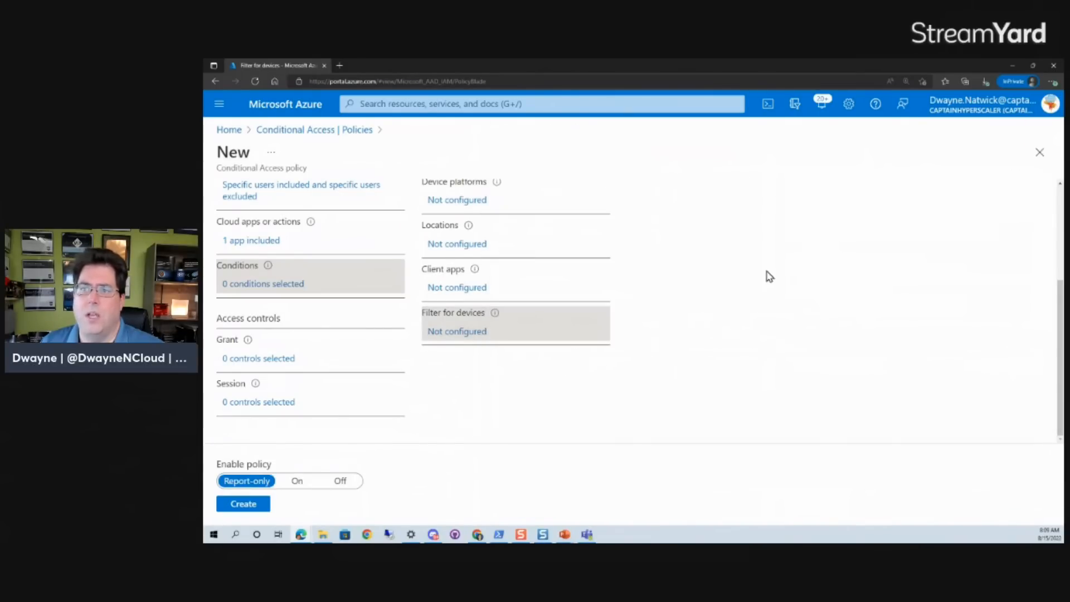
pyautogui.click(443, 288)
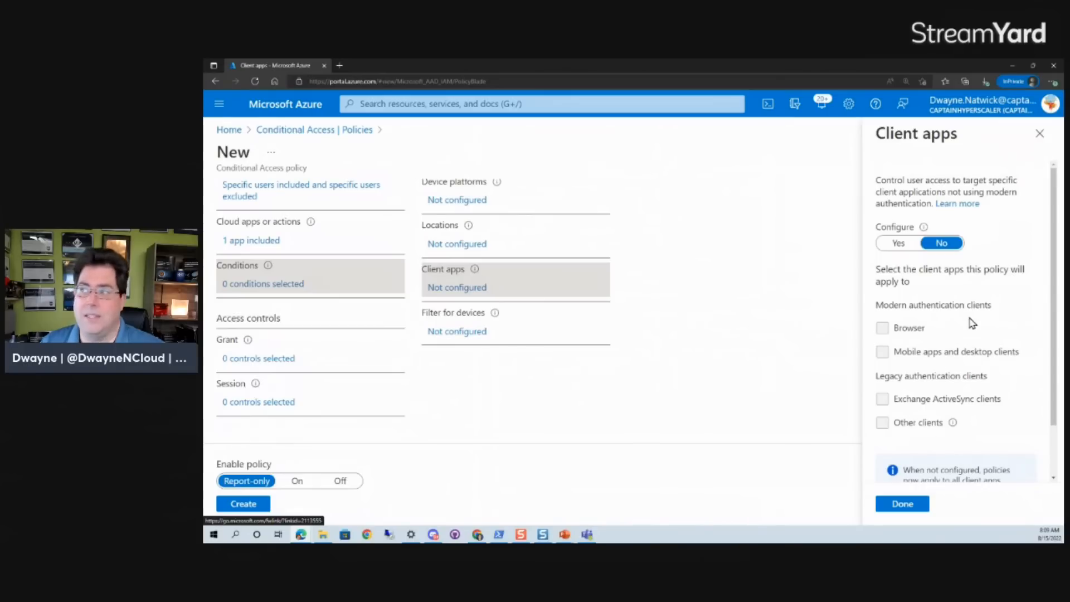
pyautogui.click(1040, 133)
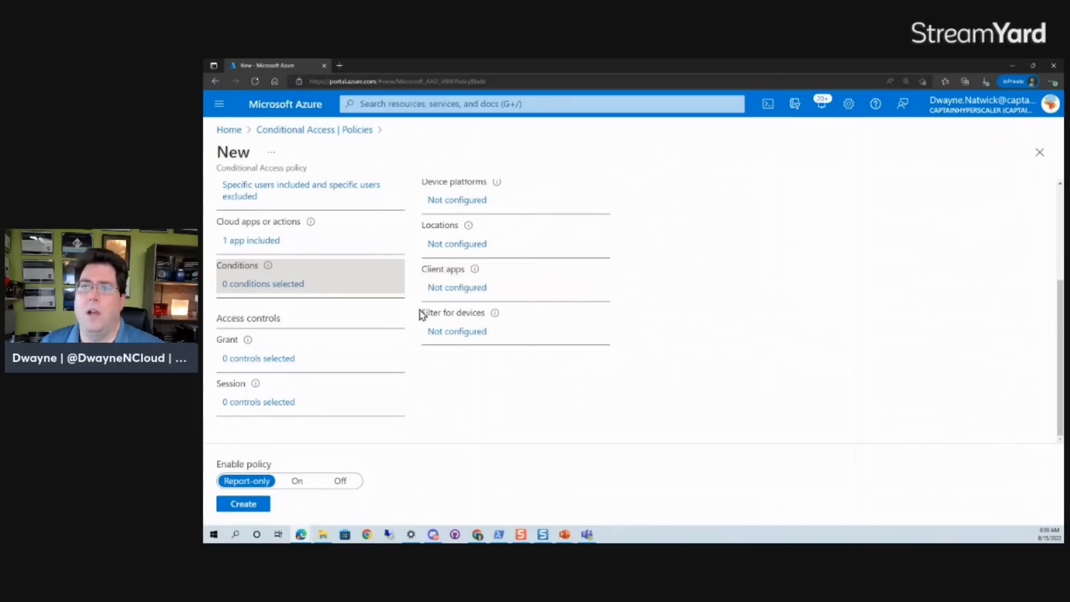
# Configure the device platforms condition to include only macOS.
pyautogui.click(440, 200)
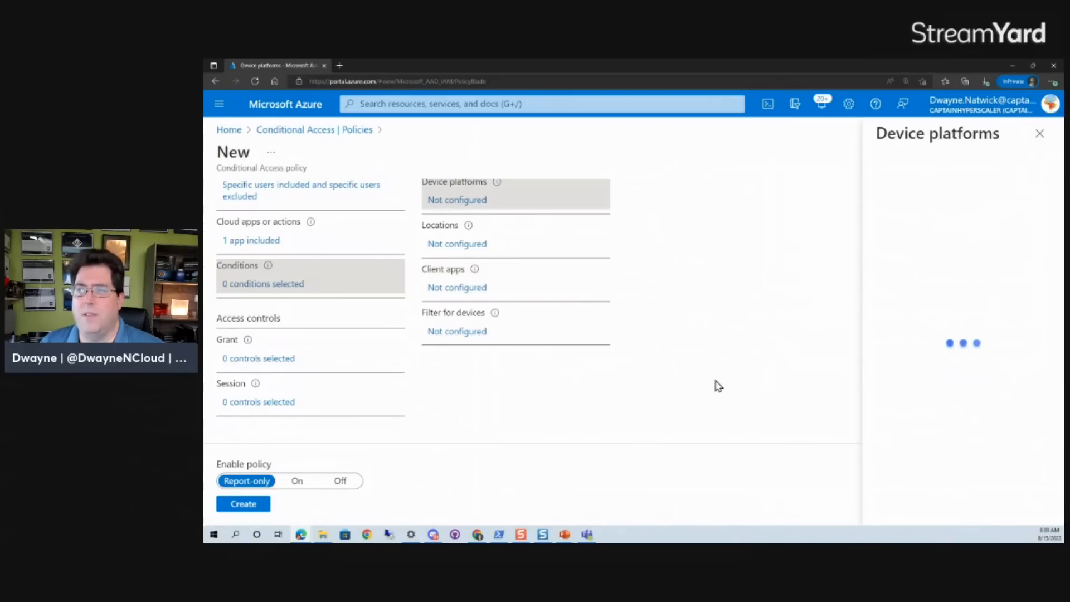
pyautogui.click(899, 230)
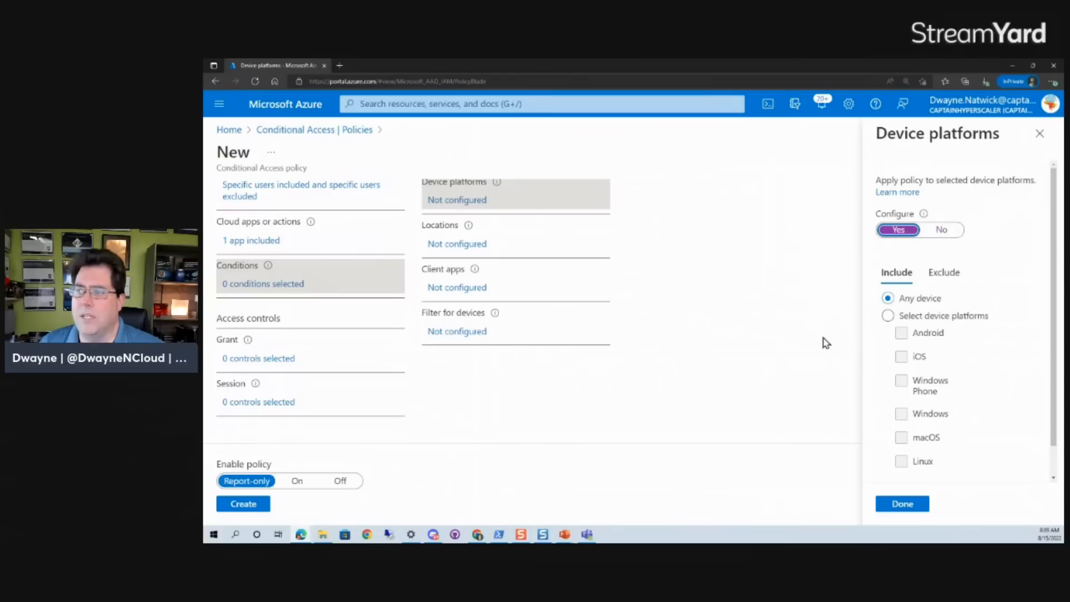
pyautogui.click(889, 316)
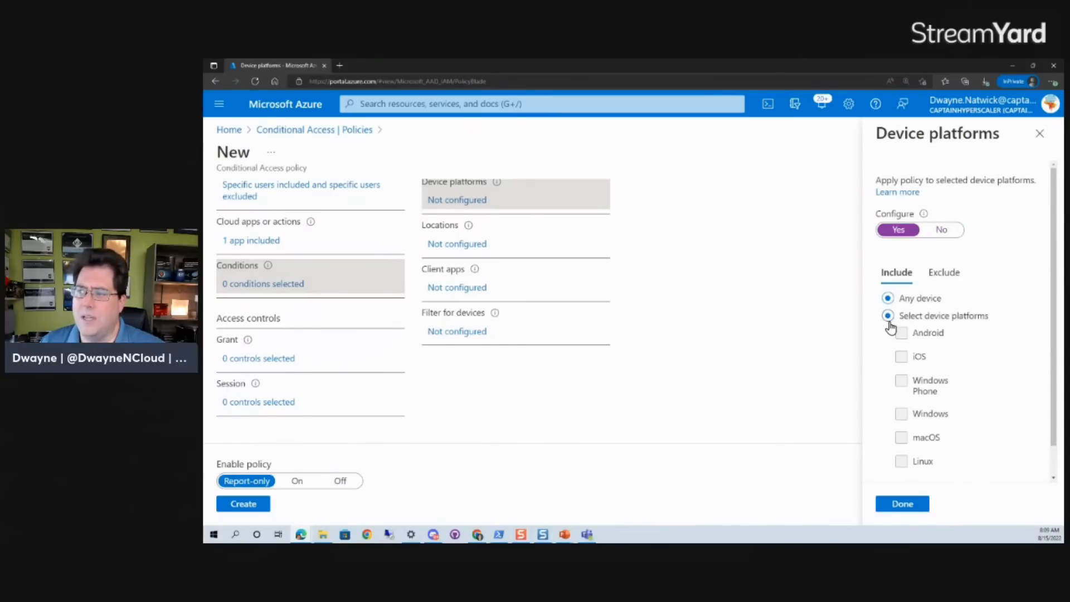
pyautogui.click(904, 438)
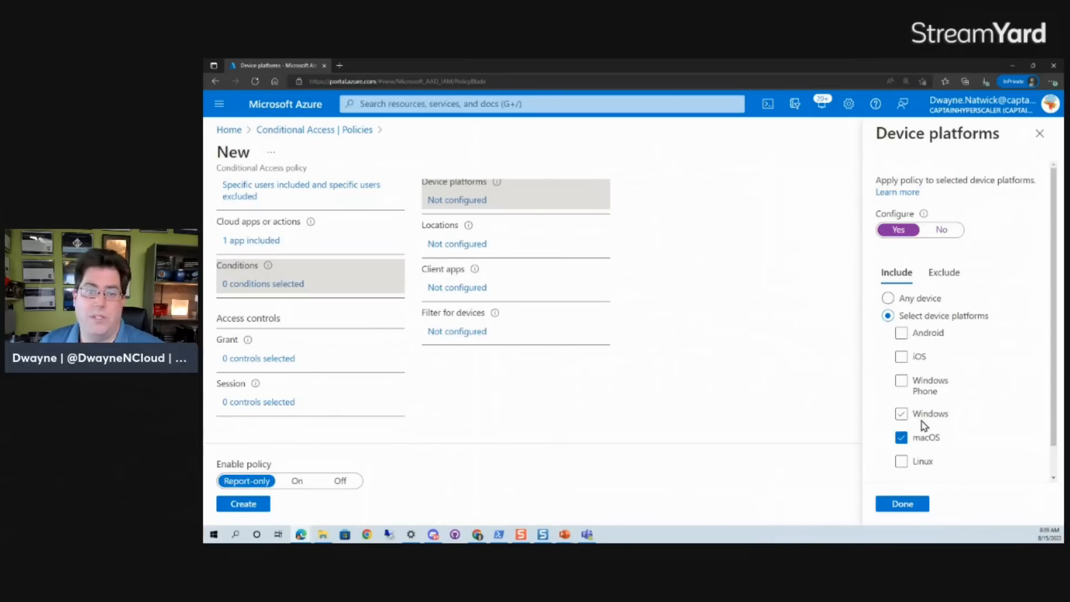
pyautogui.scroll(-1, 990, 460)
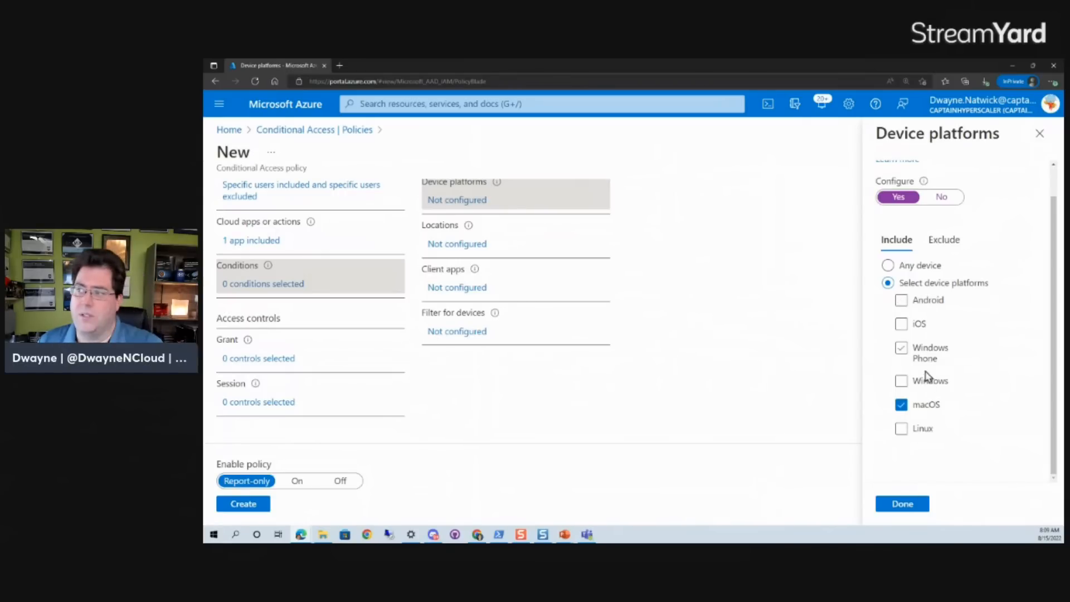
pyautogui.click(905, 504)
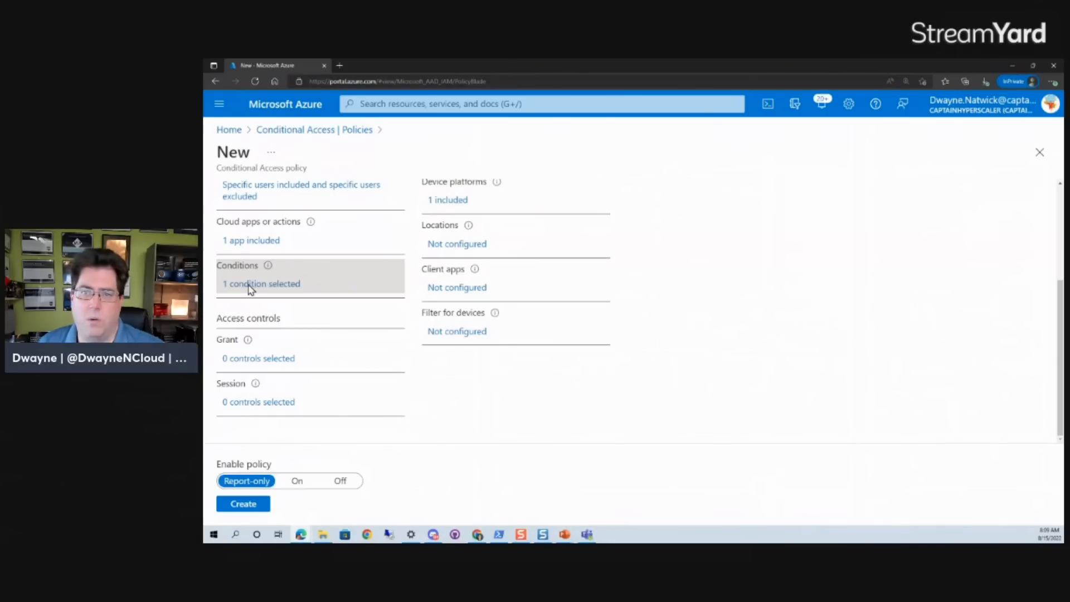
# Set the grant control to grant access while requiring multifactor authentication.
pyautogui.scroll(3, 290, 223)
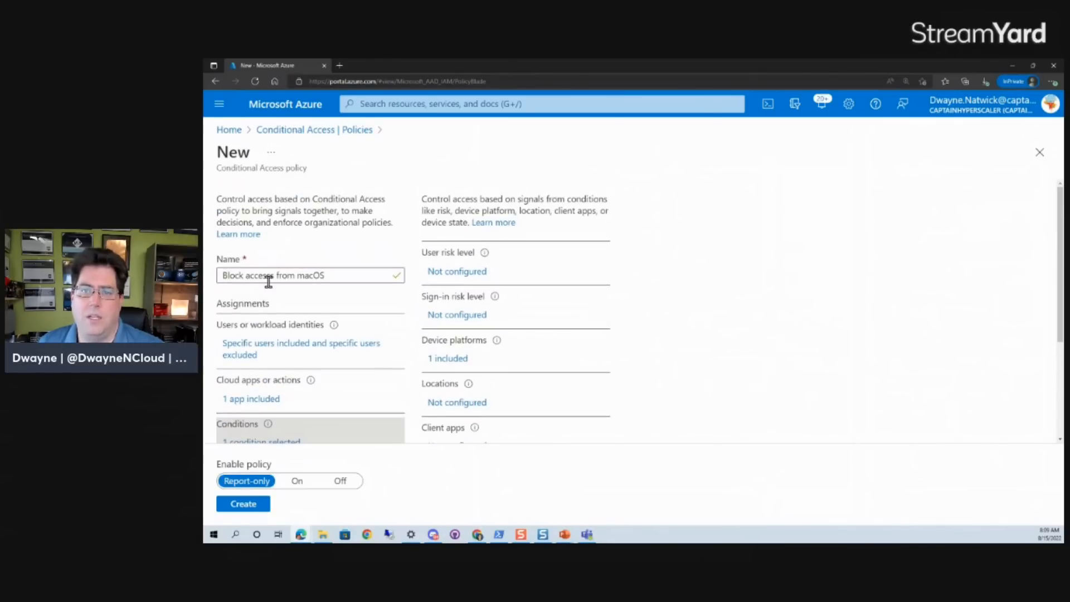
pyautogui.scroll(-3, 335, 340)
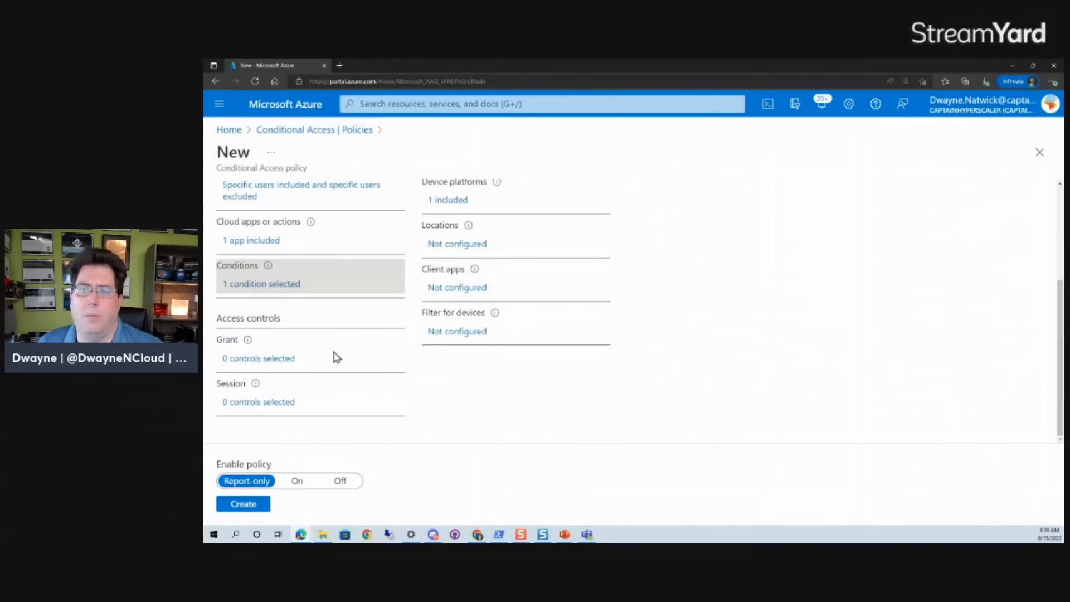
pyautogui.click(258, 360)
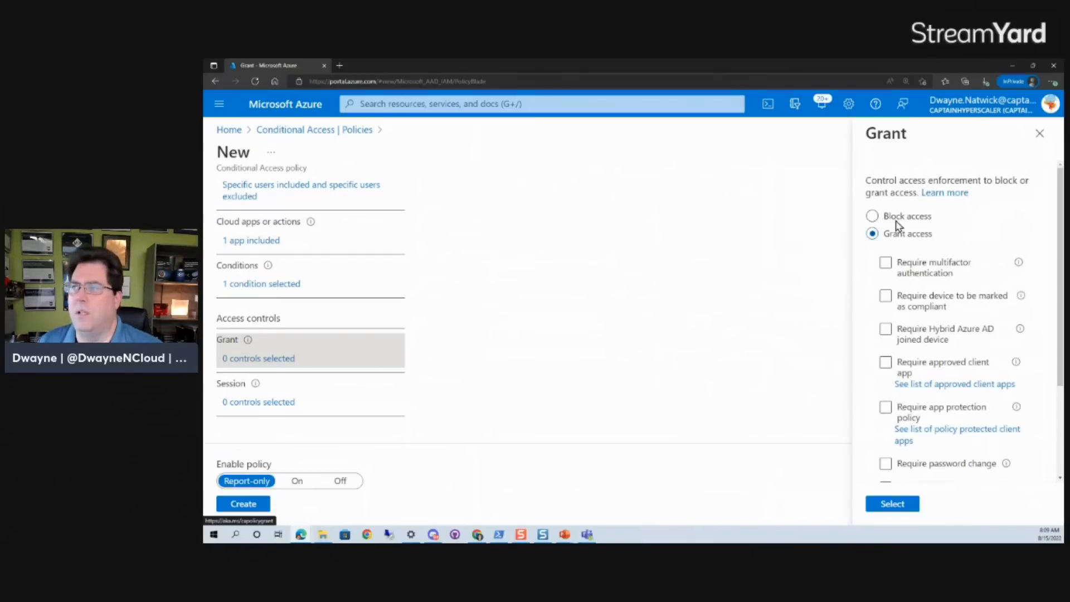
pyautogui.click(872, 216)
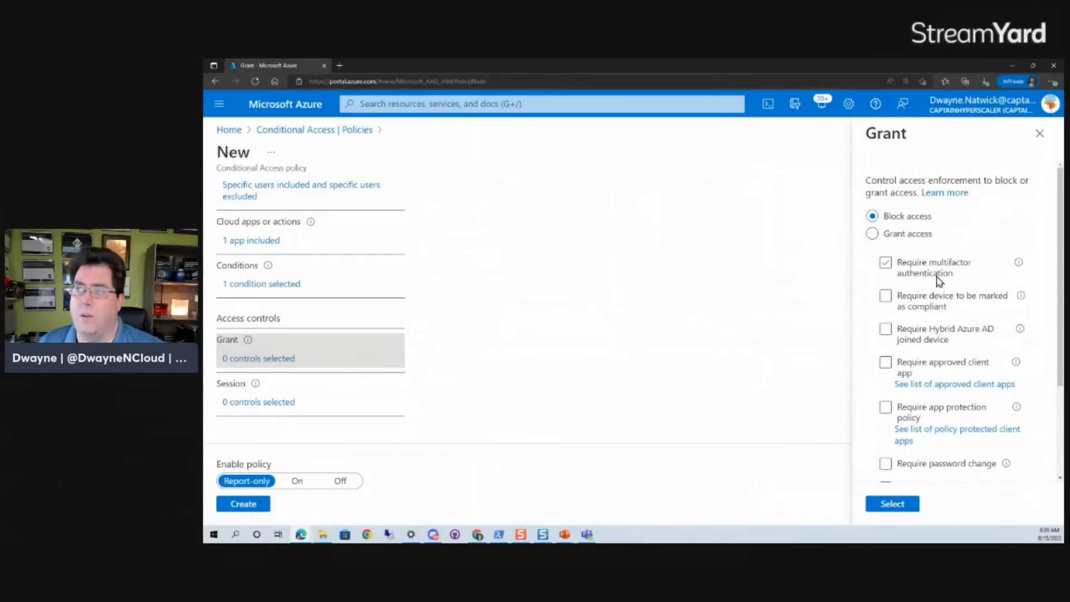
pyautogui.click(873, 233)
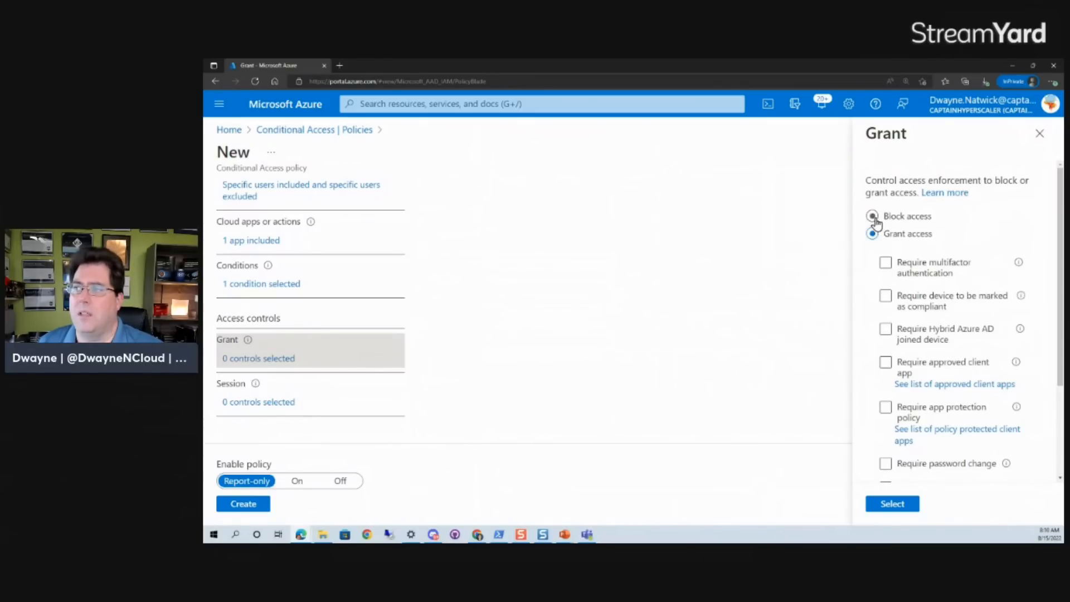
pyautogui.click(885, 263)
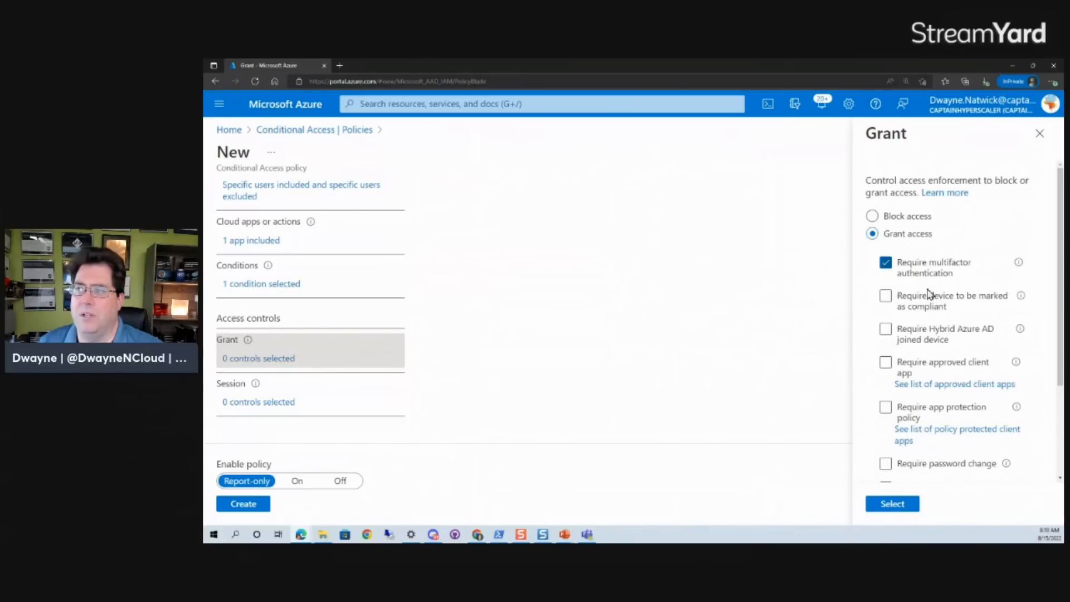
pyautogui.click(876, 506)
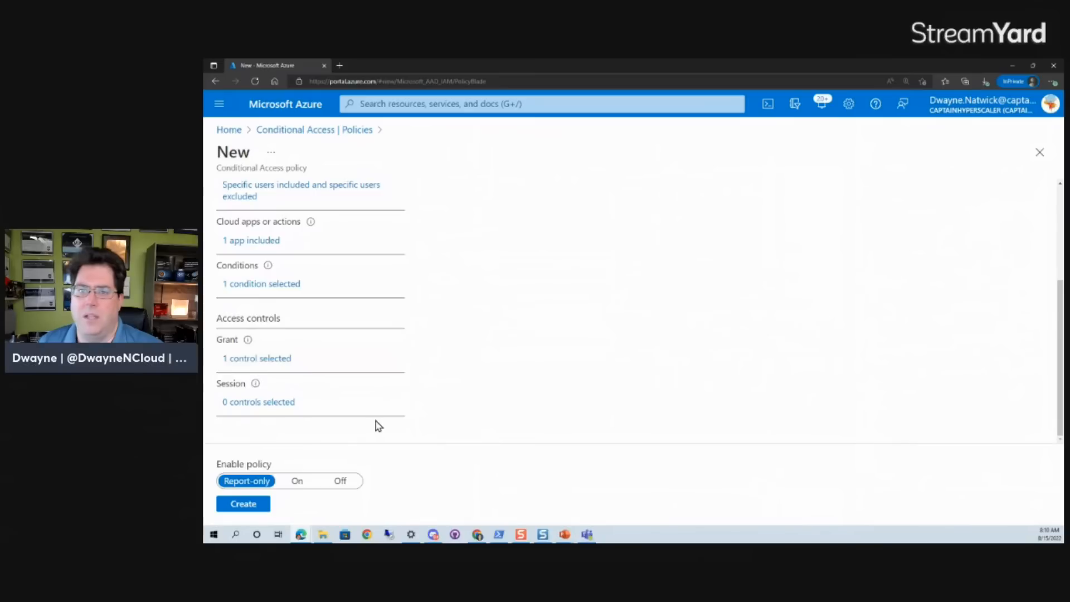
# Rename the policy to Require MFA for O365 on macOS.
pyautogui.scroll(3, 379, 427)
pyautogui.click(272, 276)
pyautogui.press('BackSpace')
pyautogui.moveTo(274, 276); pyautogui.dragTo(218, 277)
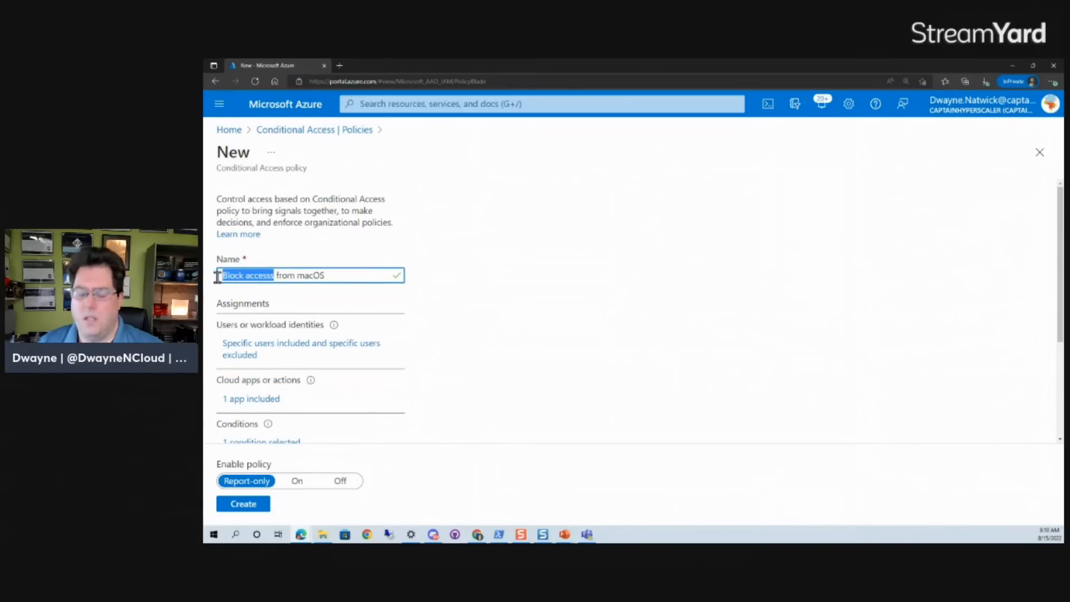
pyautogui.write('Require')
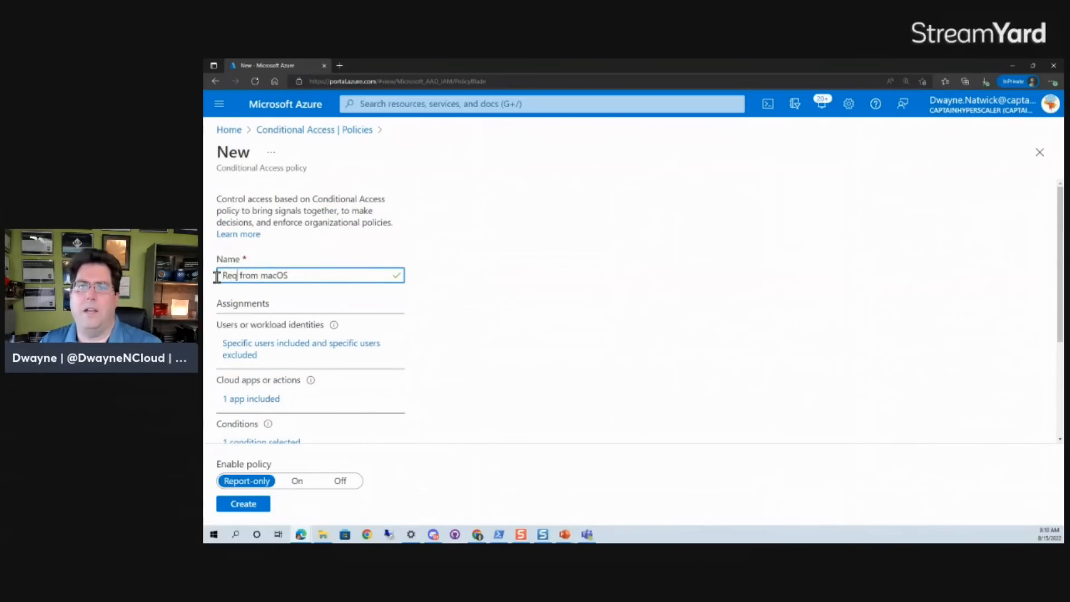
pyautogui.write(' MFA for ')
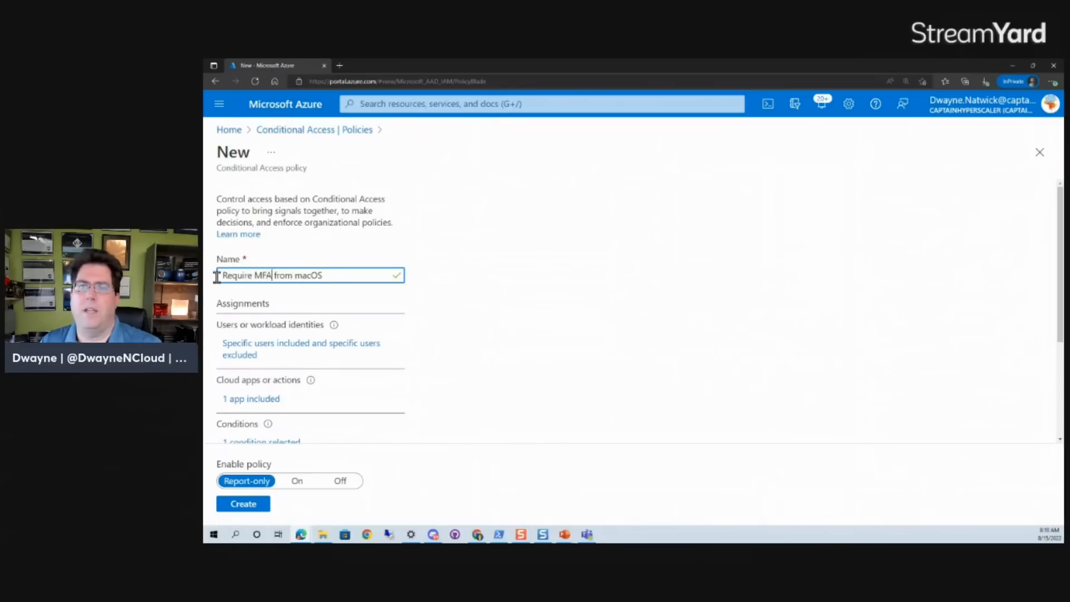
pyautogui.write('O365 on f')
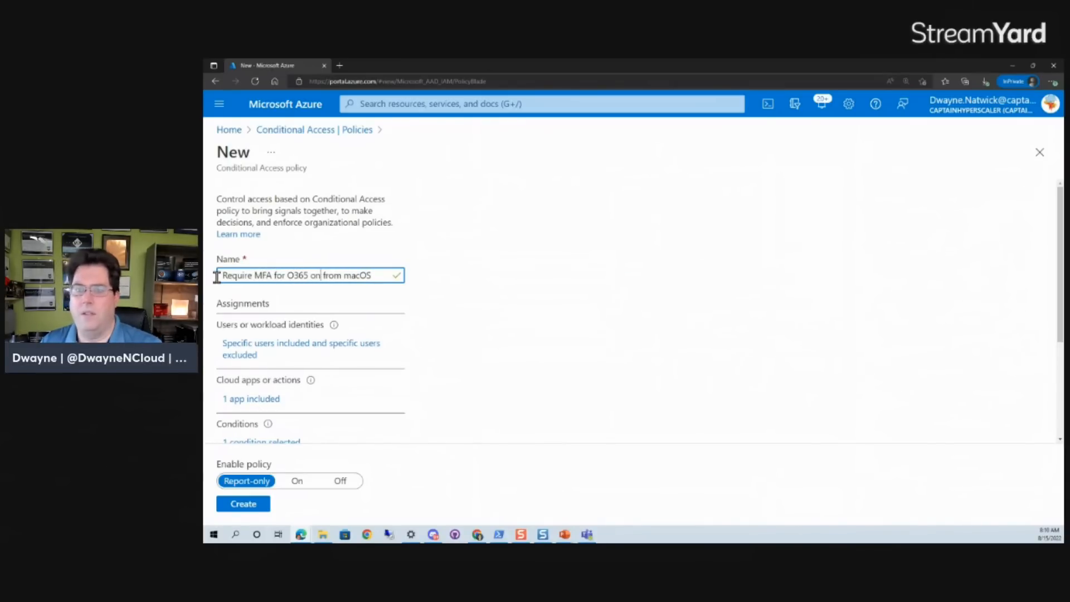
pyautogui.press('Delete')
pyautogui.press('Delete')
pyautogui.press('Delete')
pyautogui.press('Delete')
pyautogui.press('Delete')
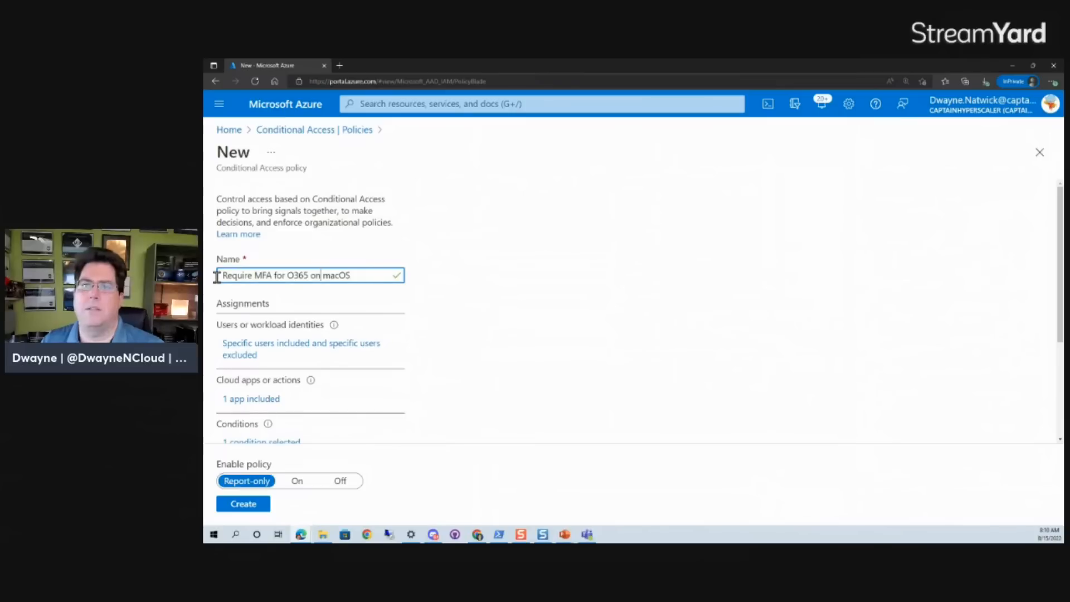
# Create the policy in Report-only mode and refresh the policies list.
pyautogui.scroll(-3, 463, 424)
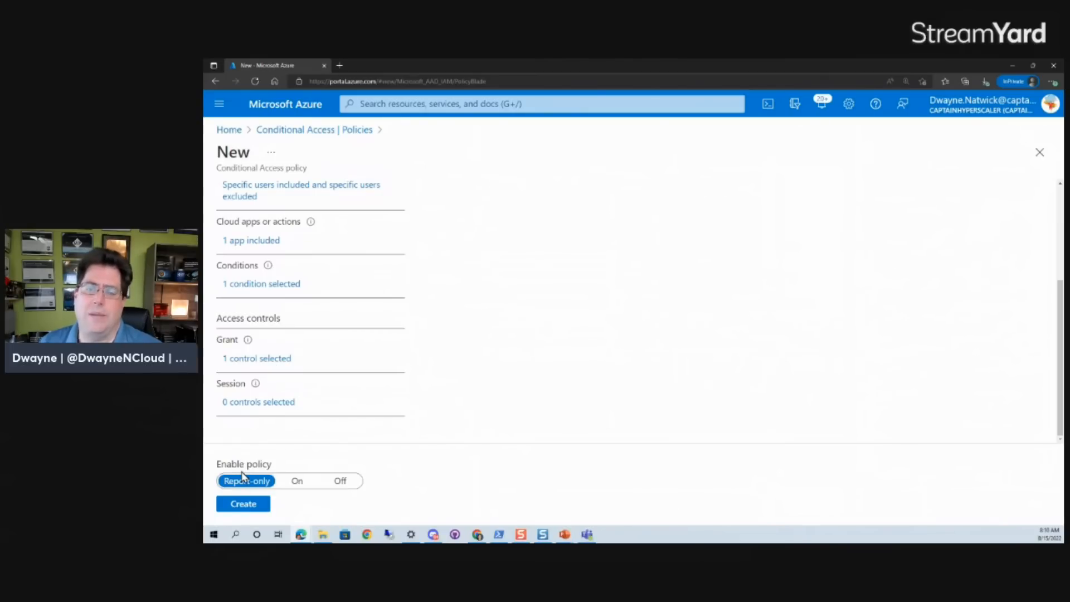
pyautogui.click(248, 507)
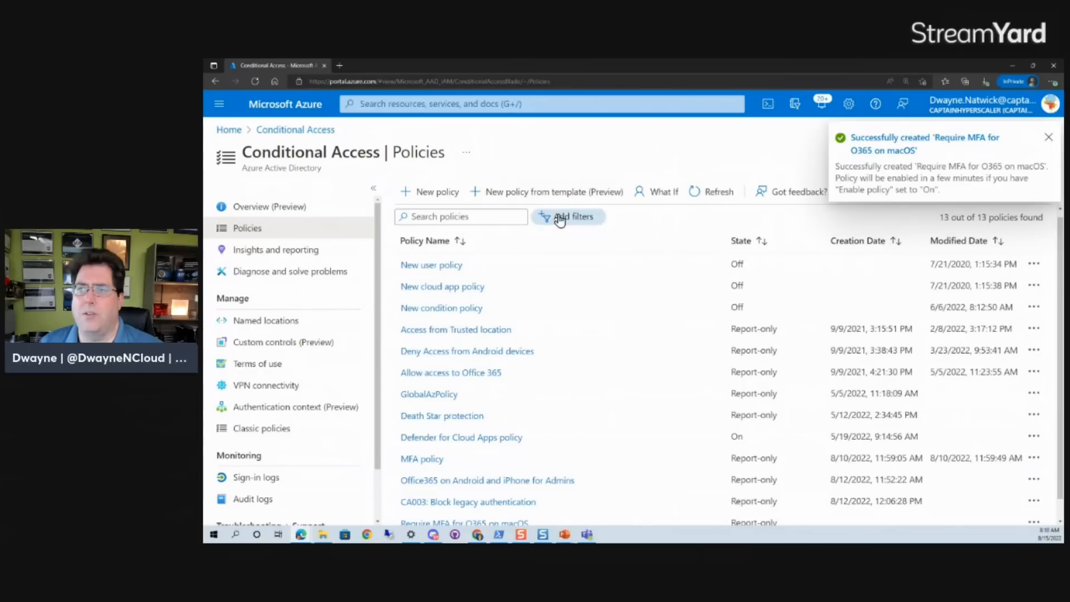
pyautogui.click(719, 192)
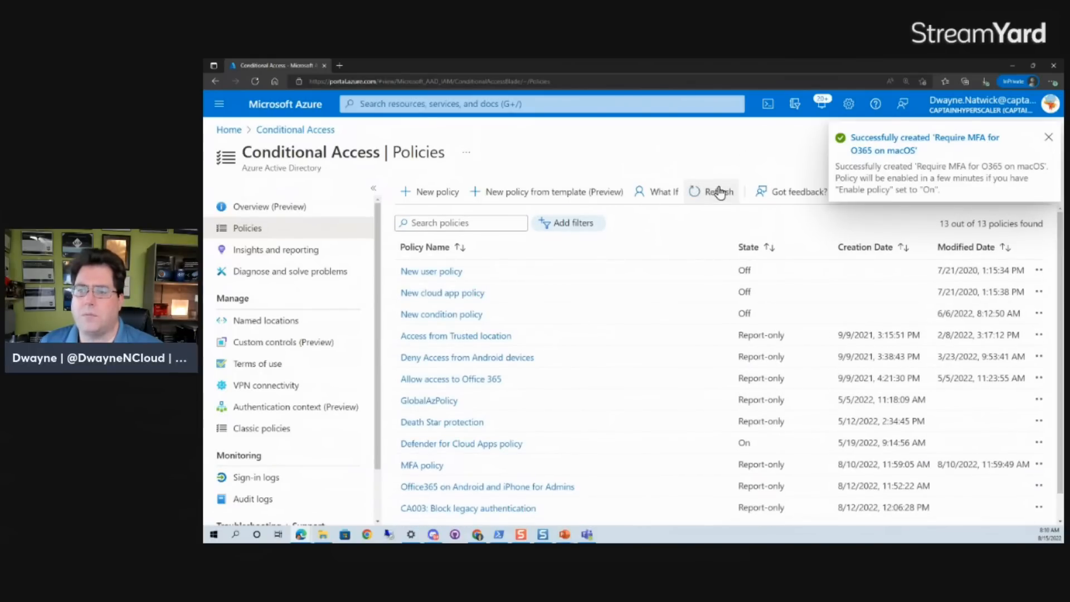
pyautogui.scroll(-1, 523, 450)
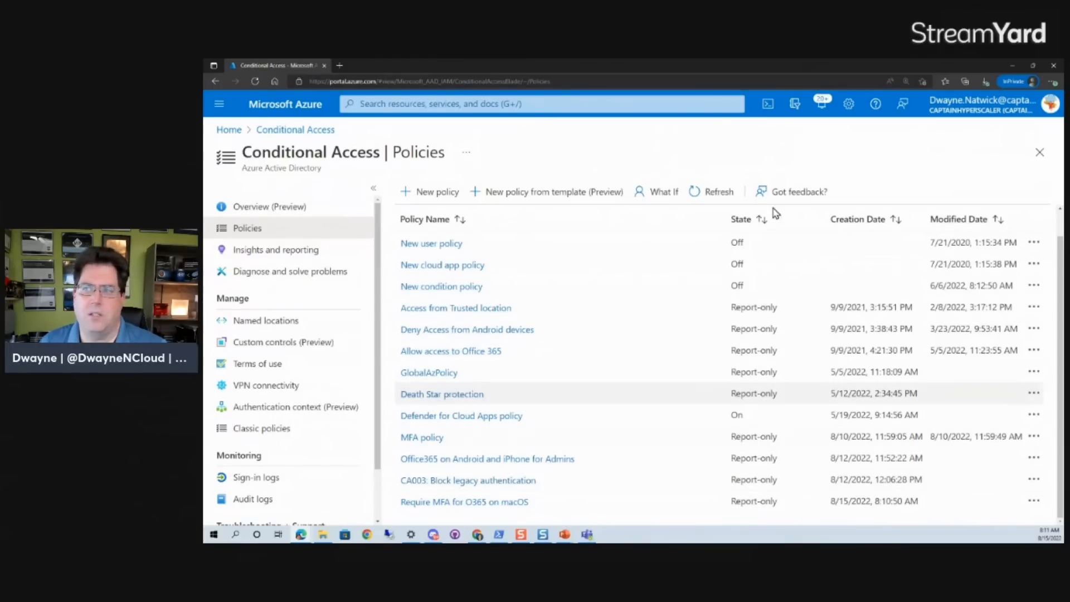
# Open the What If tool and choose the Website Admin user as the identity to test.
pyautogui.click(661, 198)
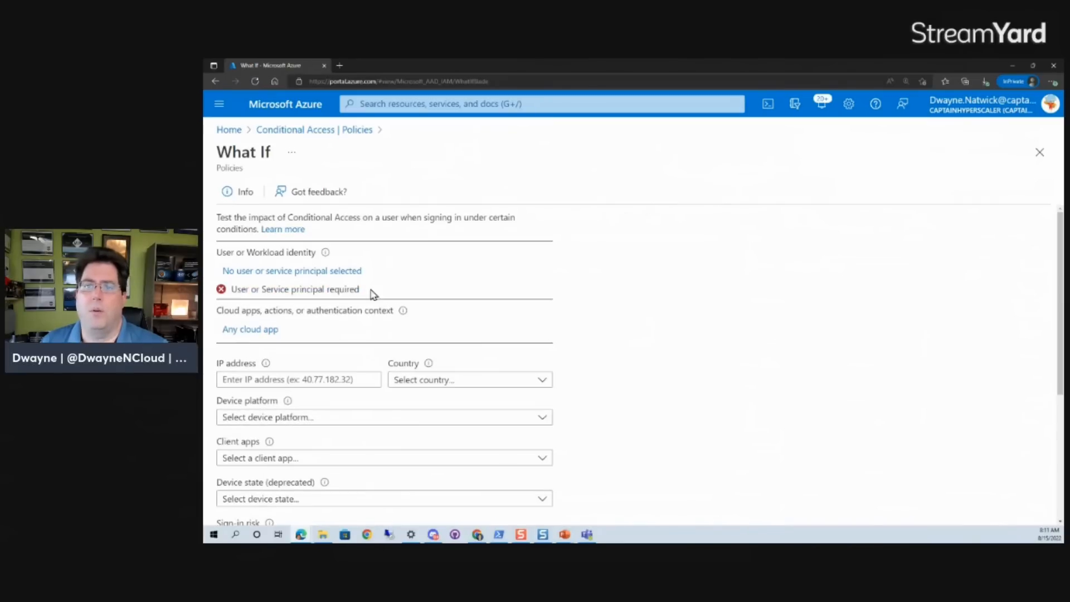
pyautogui.click(275, 277)
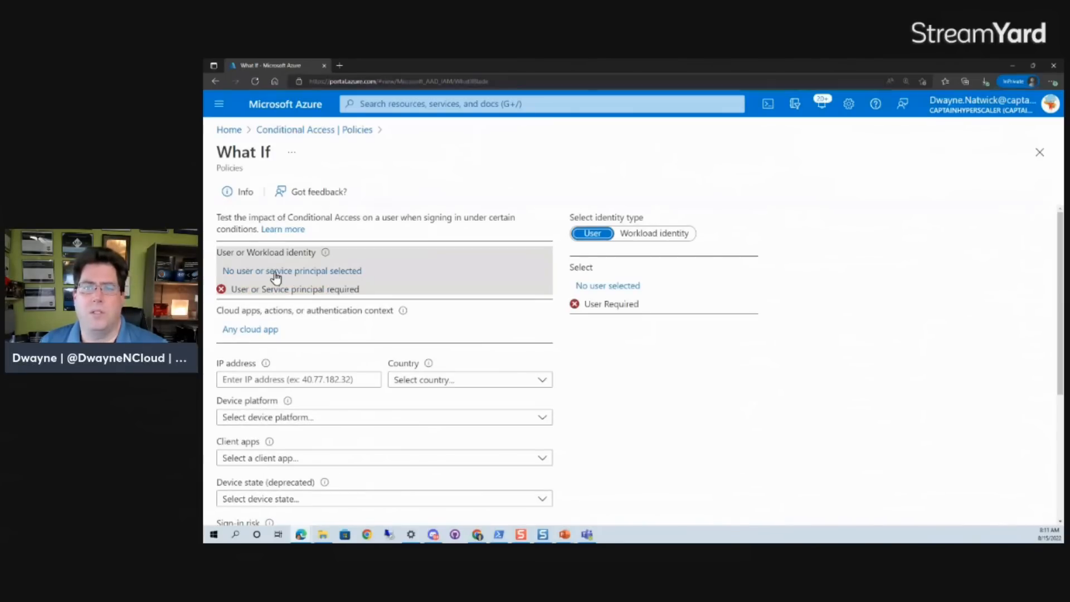
pyautogui.click(591, 289)
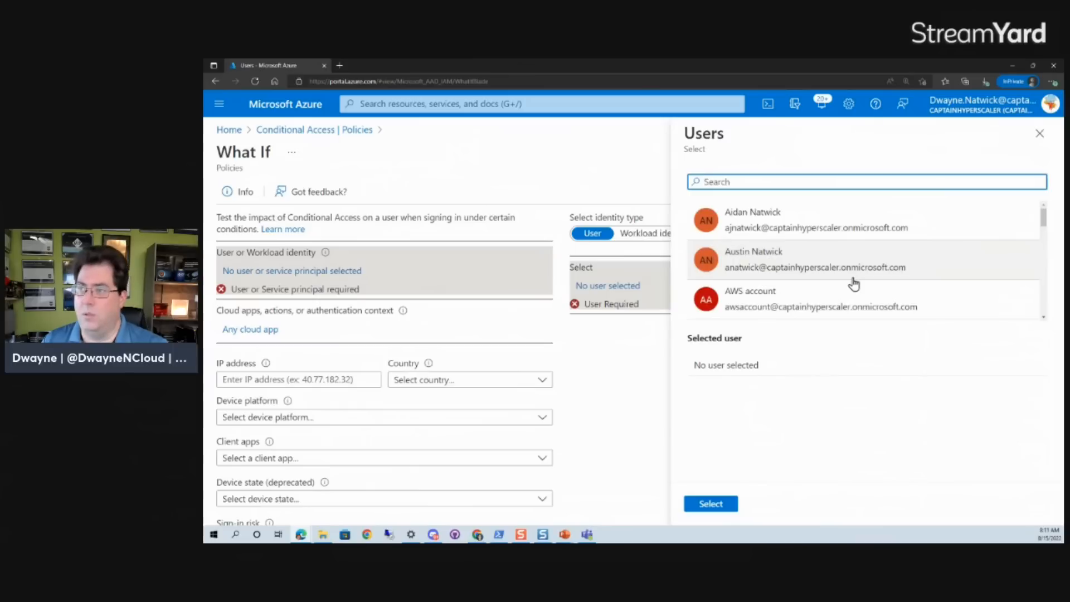
pyautogui.scroll(-10, 941, 270)
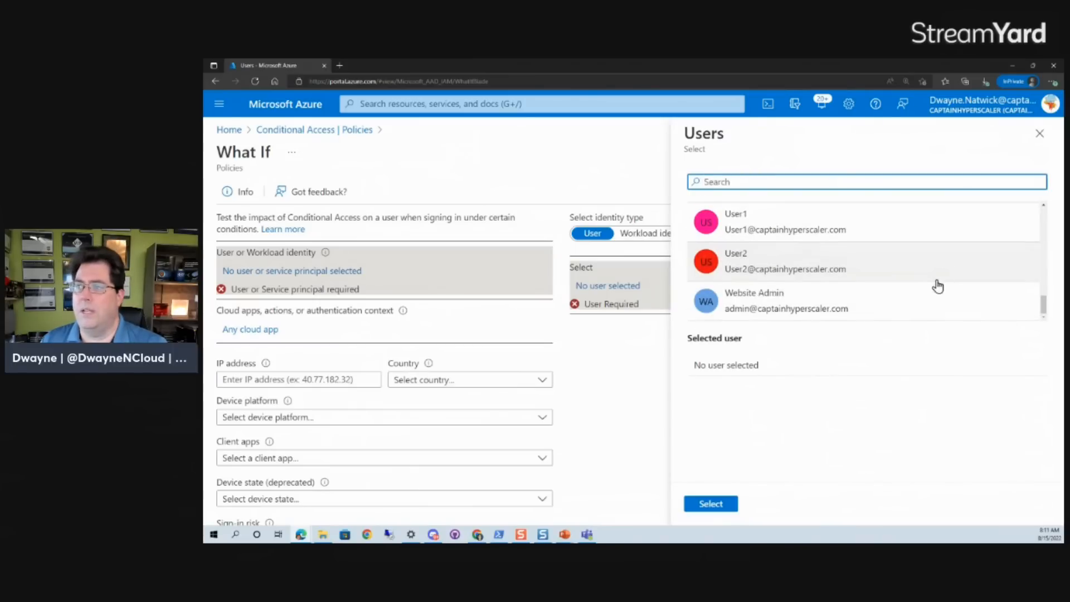
pyautogui.click(731, 308)
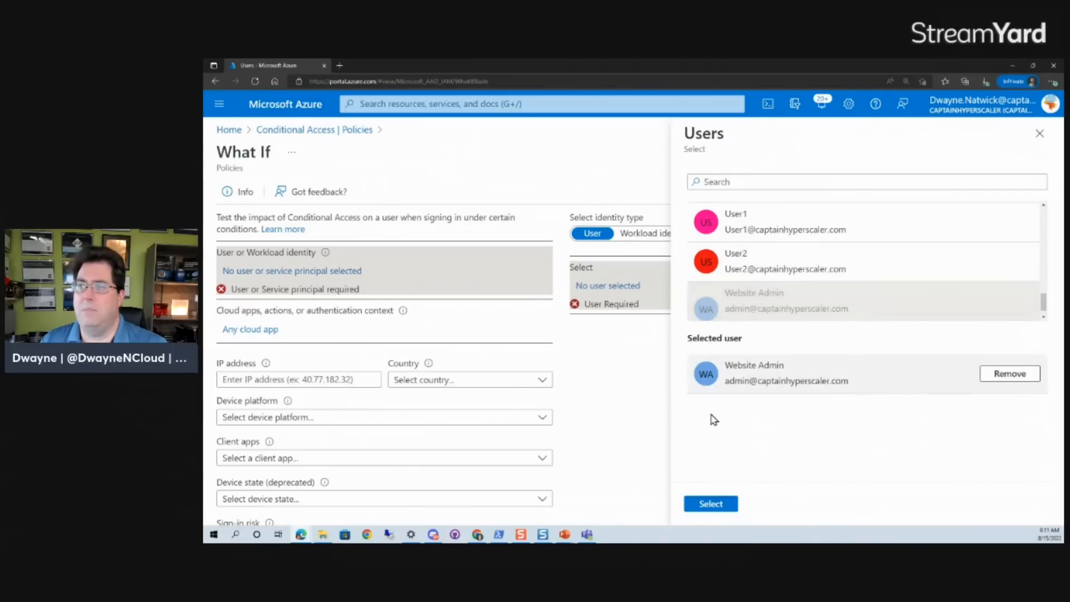
pyautogui.click(710, 505)
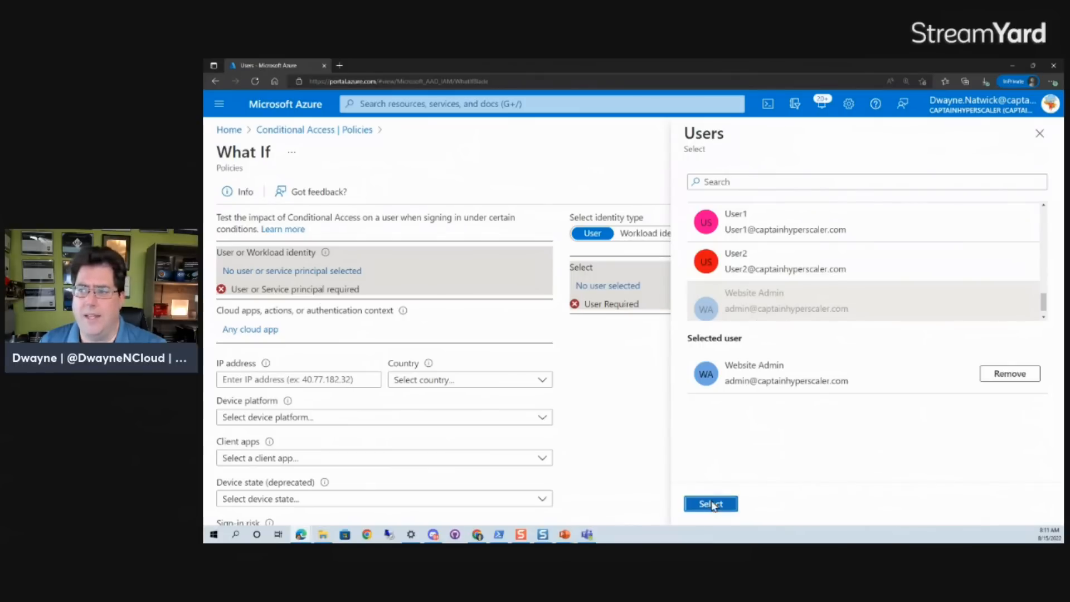
# In What If, limit the cloud apps to Office 365.
pyautogui.click(246, 317)
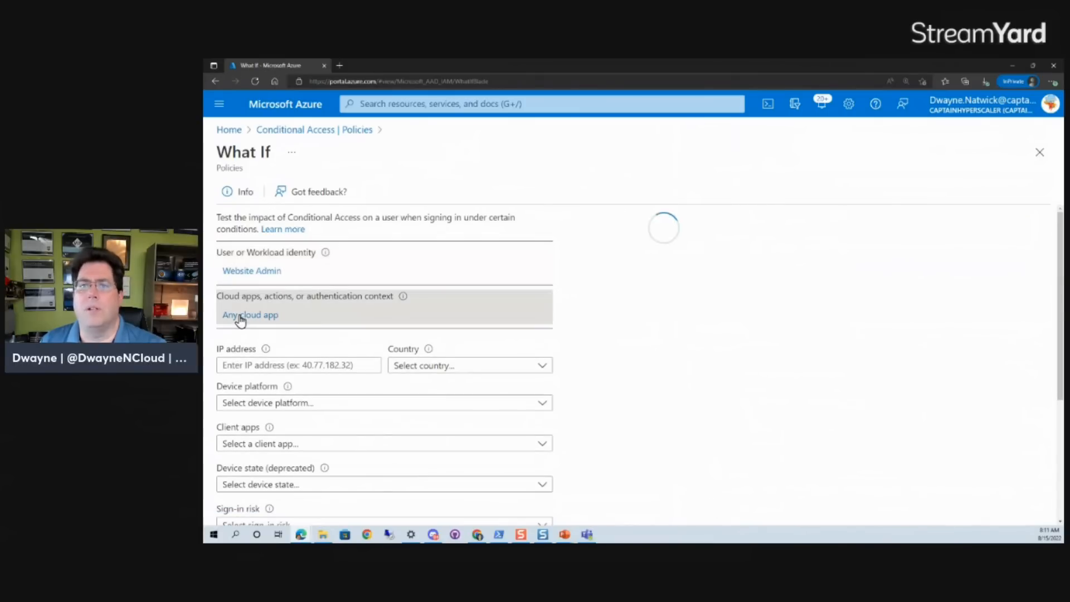
pyautogui.click(618, 277)
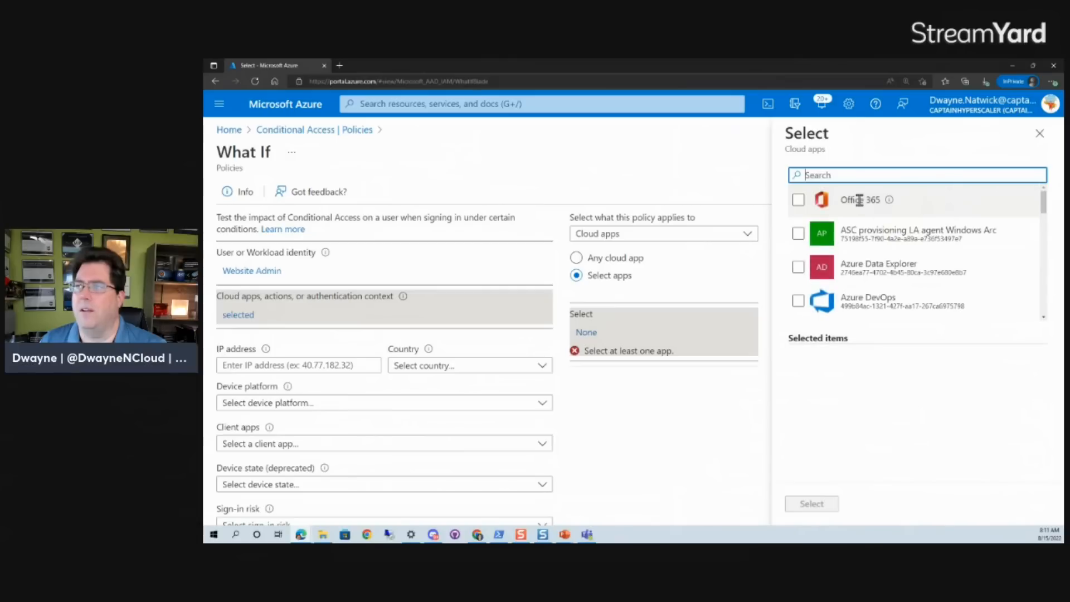
pyautogui.click(800, 201)
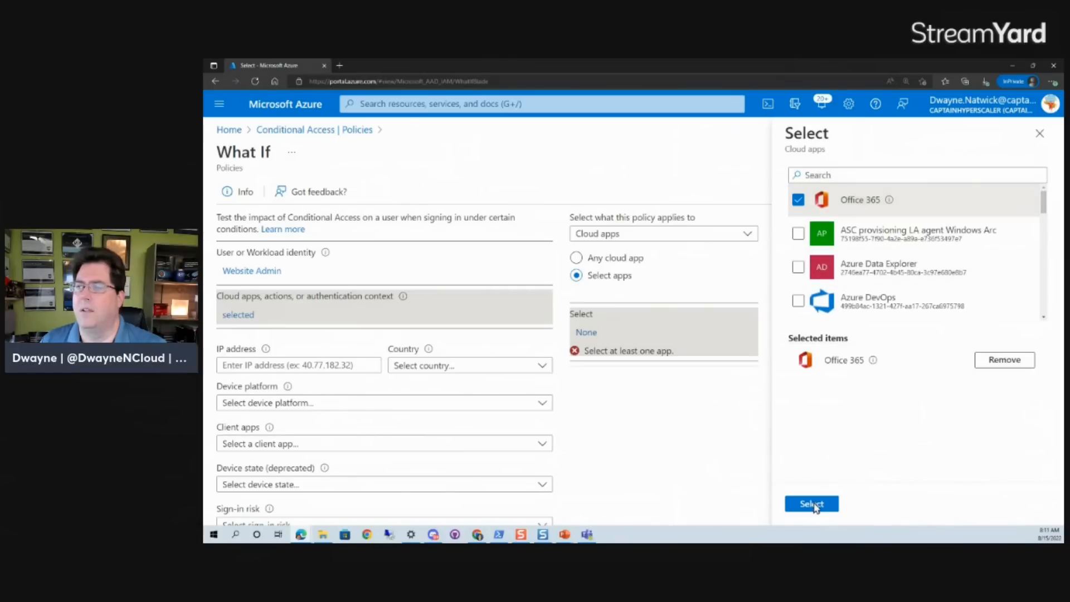
pyautogui.click(811, 503)
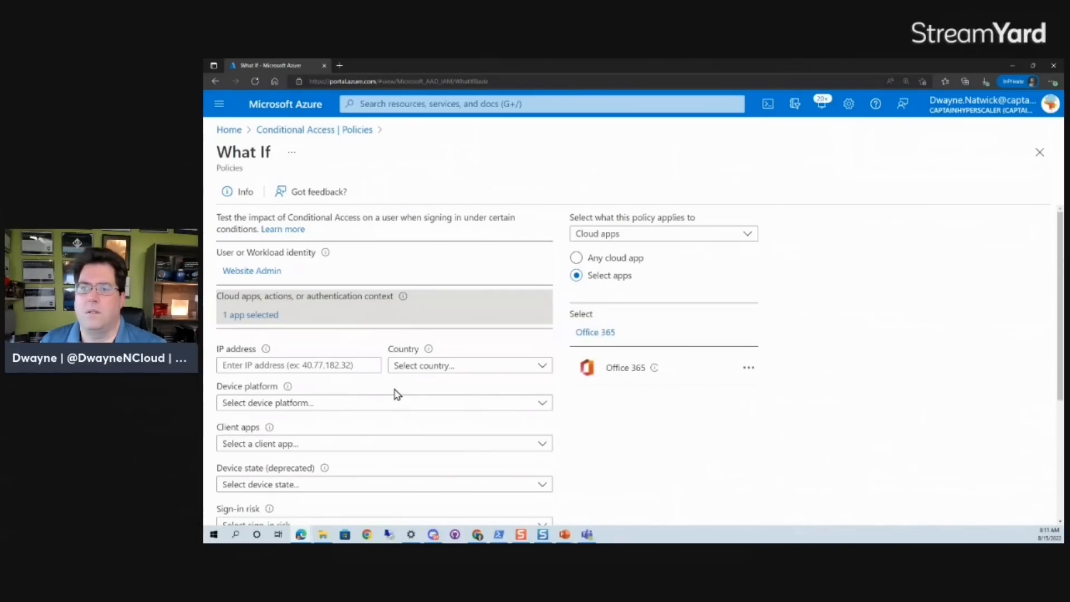
# Set the device platform to macOS and run the What If evaluation.
pyautogui.click(294, 411)
pyautogui.click(282, 363)
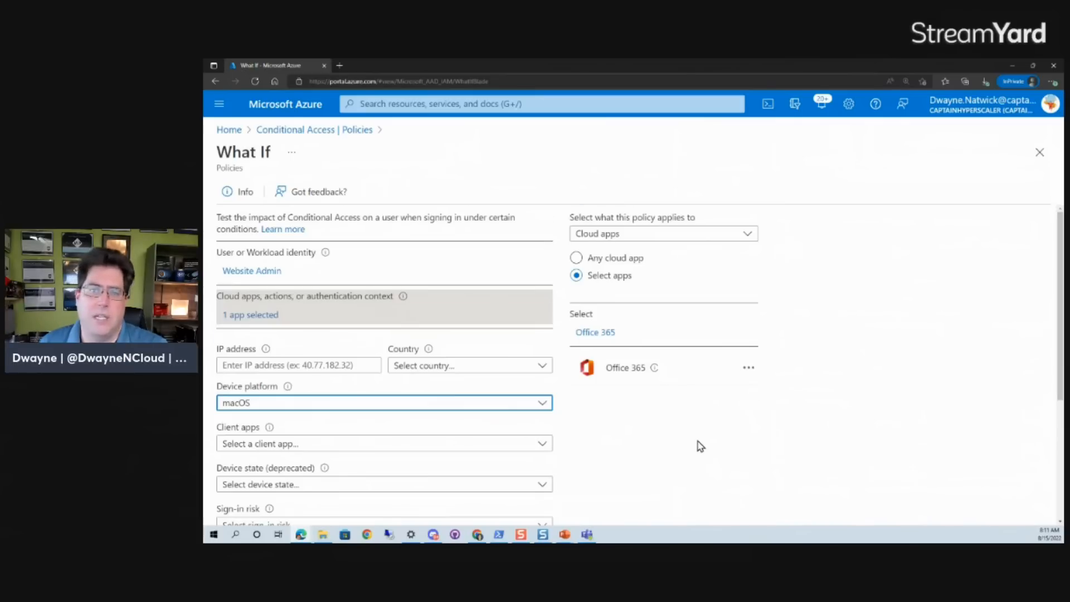
pyautogui.scroll(-3, 701, 446)
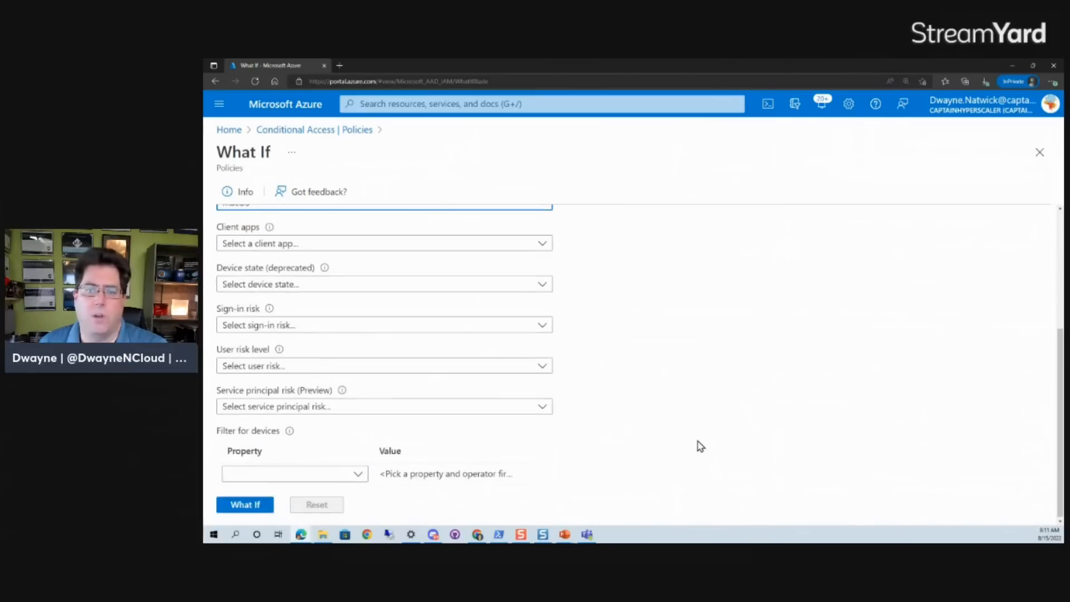
pyautogui.click(238, 505)
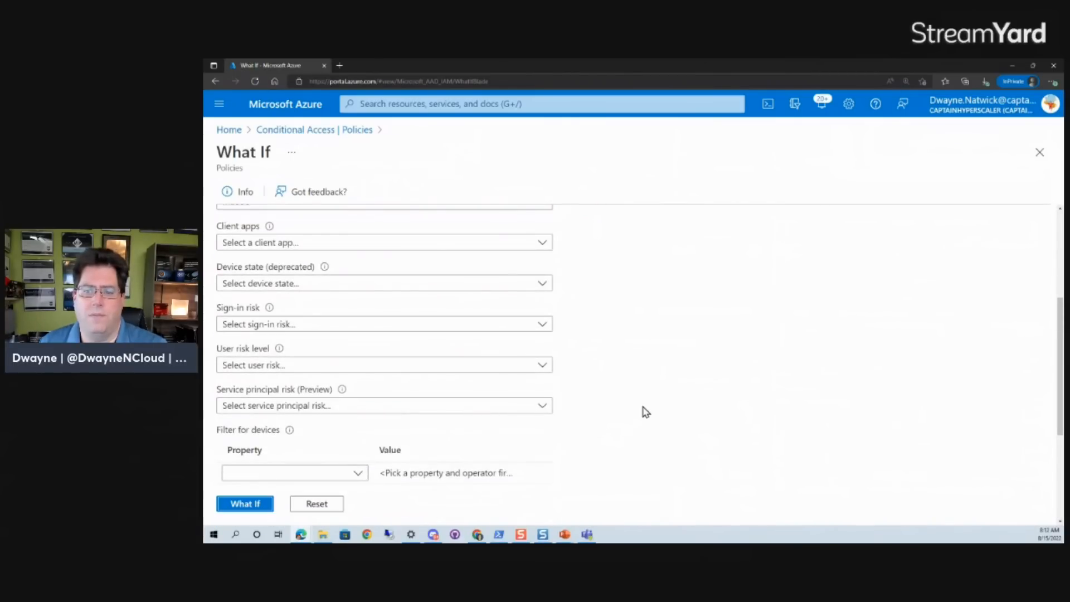
# Review the evaluation results under both the policies that will apply and will not apply.
pyautogui.scroll(-3, 646, 413)
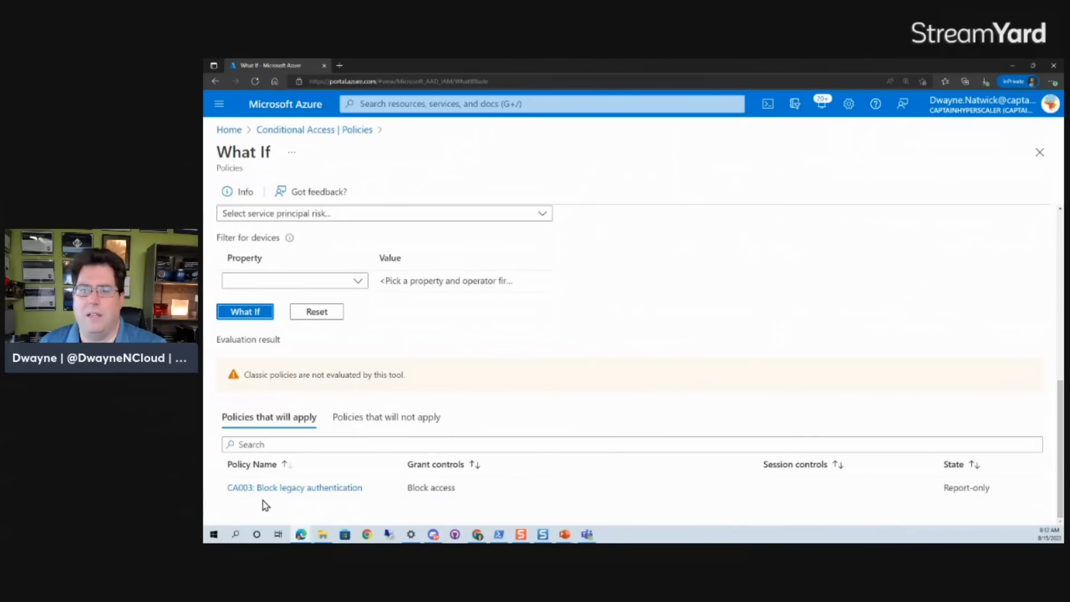
pyautogui.click(405, 419)
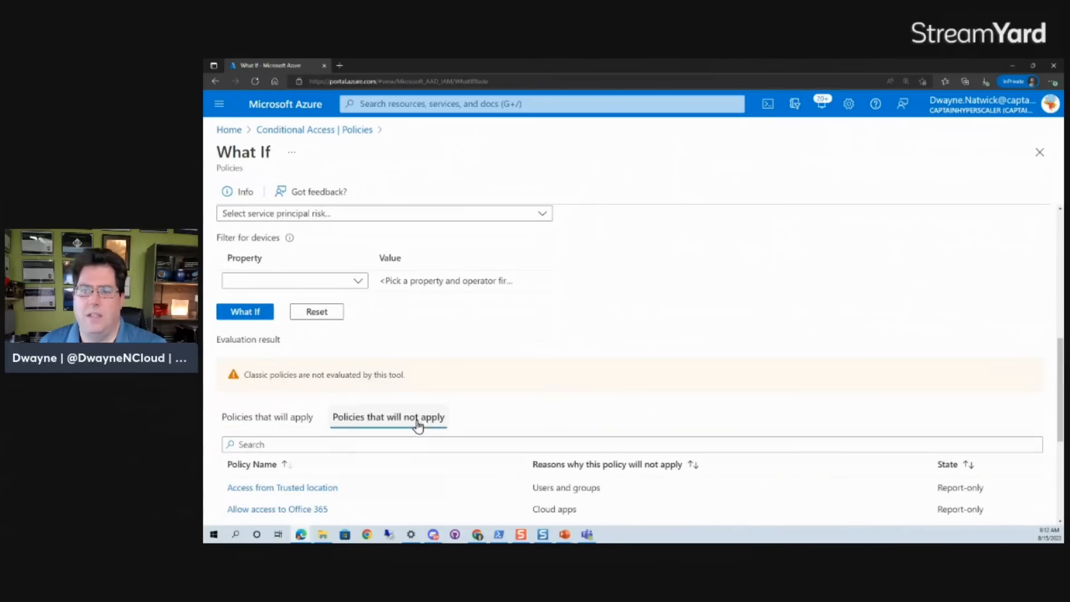
pyautogui.scroll(-4, 550, 430)
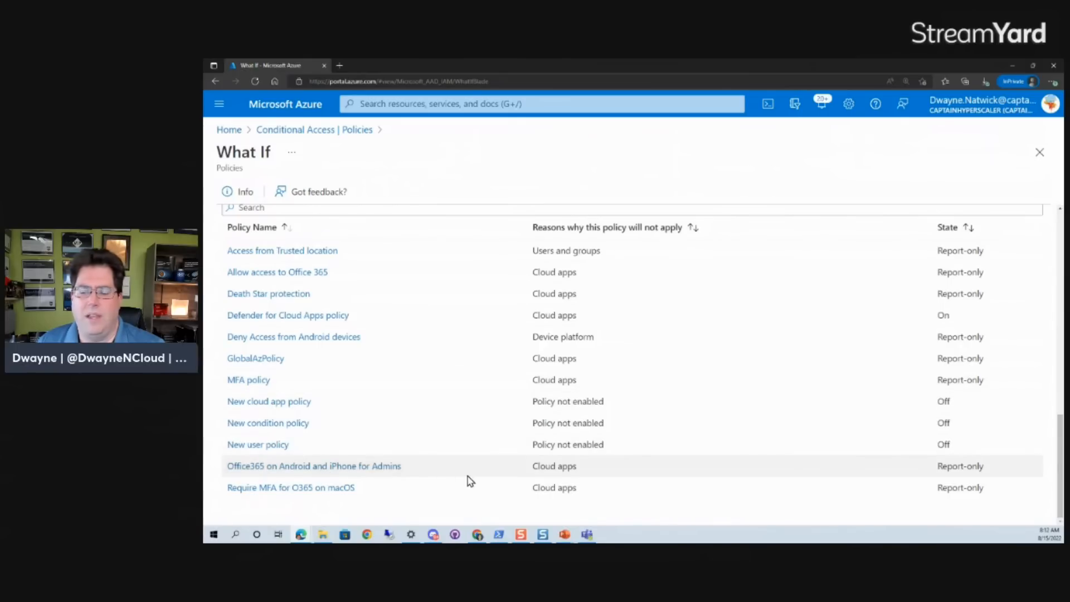
pyautogui.scroll(10, 376, 449)
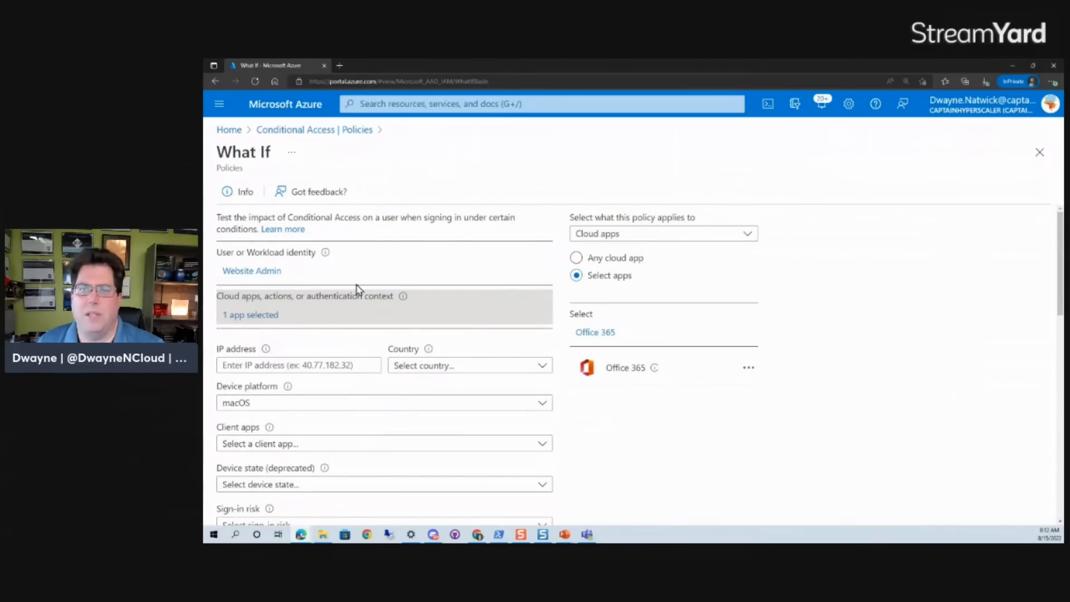
# Leave What If, discarding its settings, and open the Require MFA for O365 on macOS policy to review its conditions and users.
pyautogui.click(330, 136)
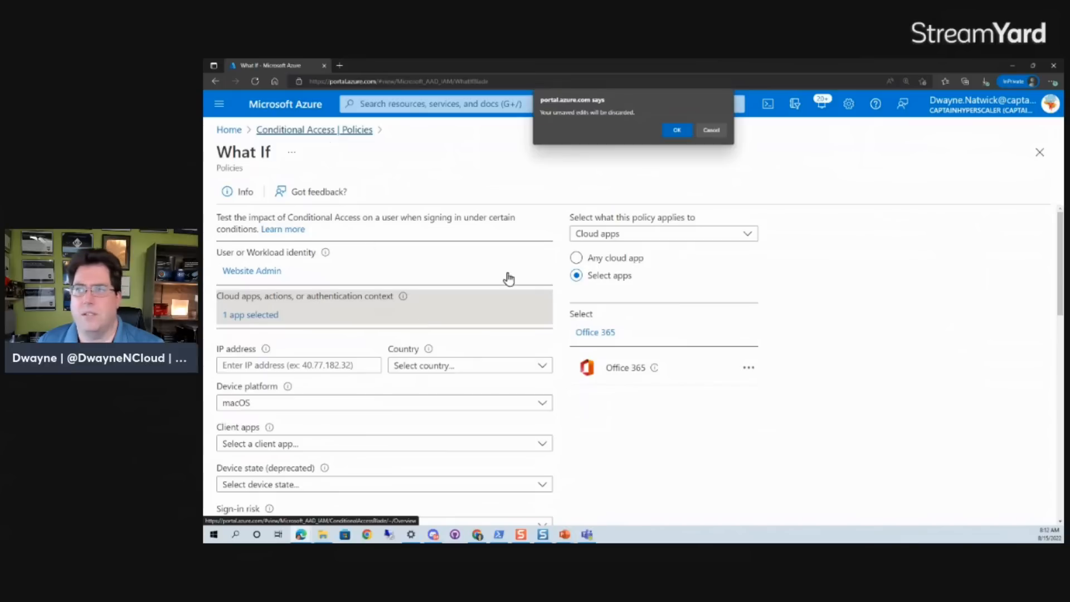
pyautogui.click(678, 129)
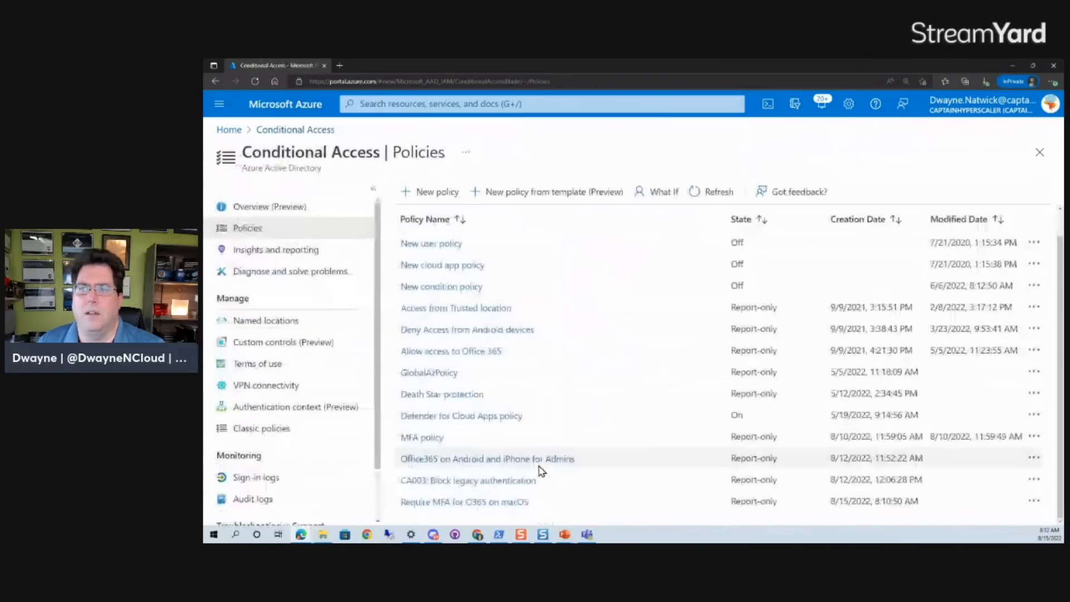
pyautogui.click(472, 501)
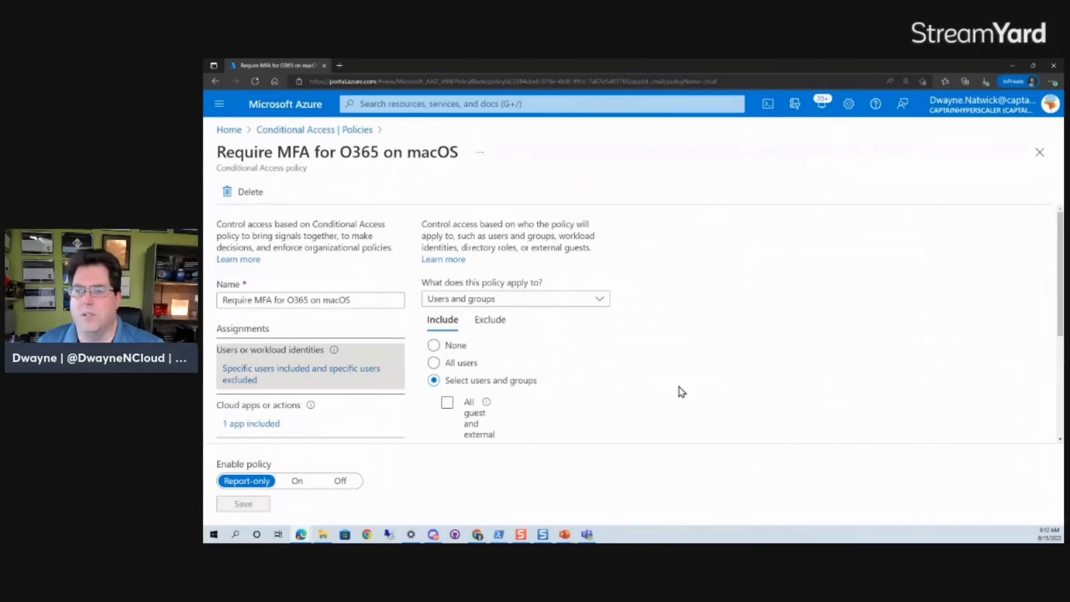
pyautogui.scroll(-3, 584, 401)
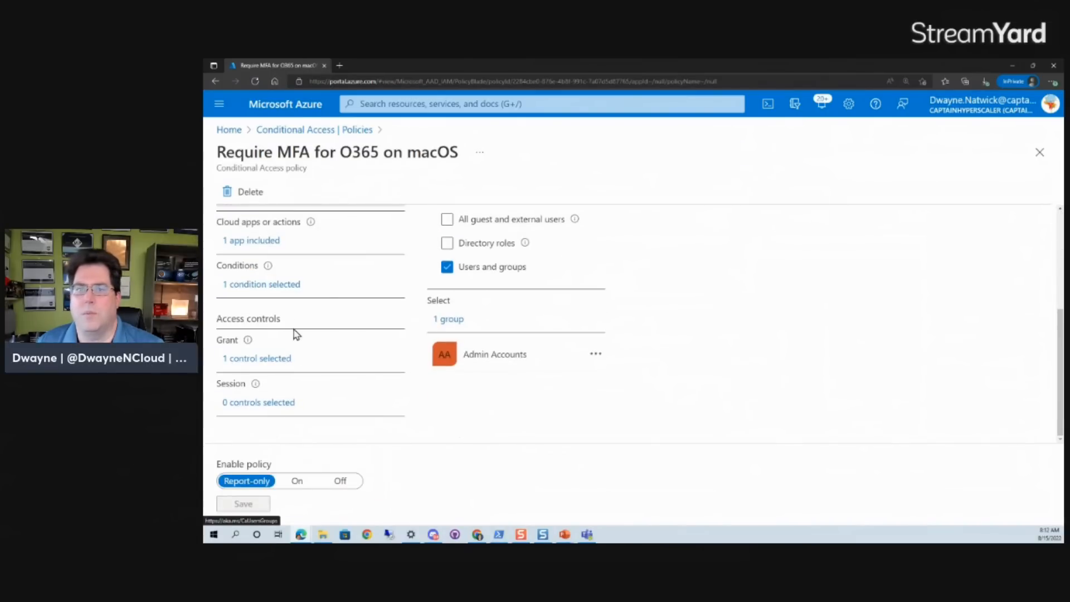
pyautogui.click(269, 285)
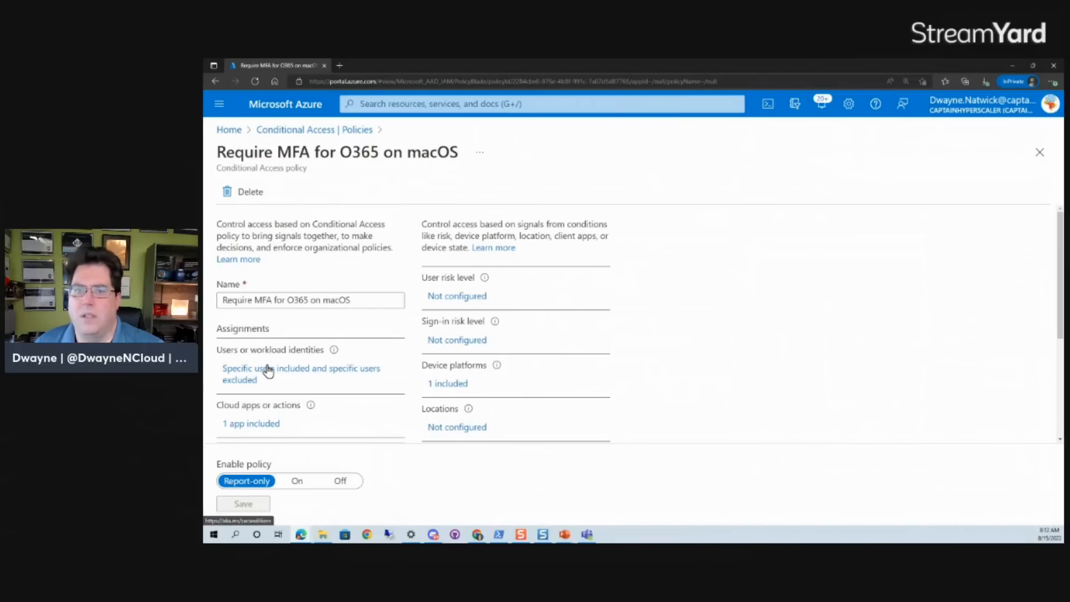
pyautogui.click(390, 385)
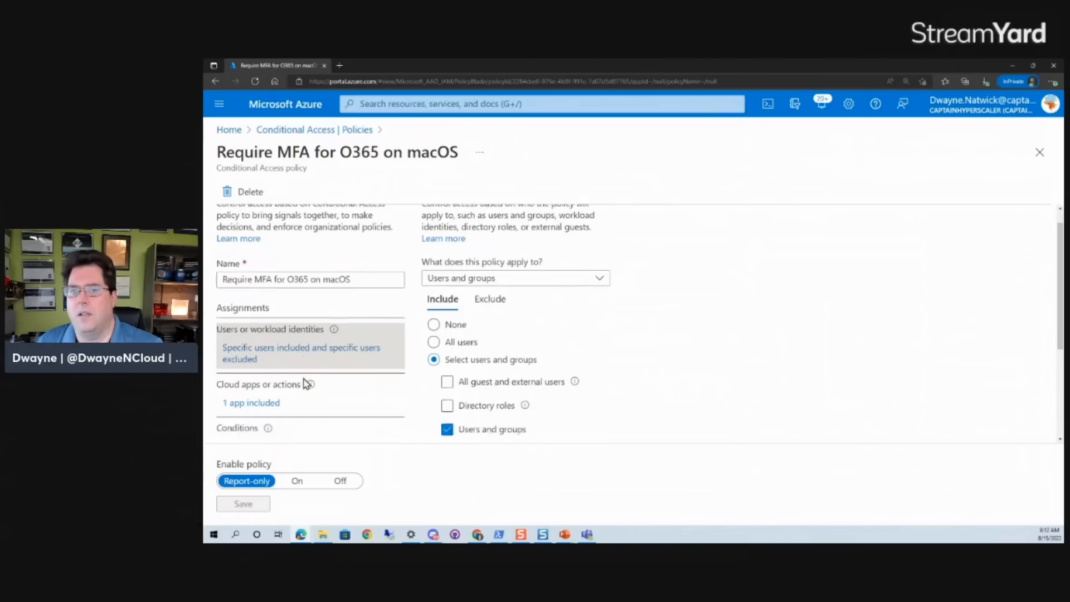
pyautogui.scroll(-3, 312, 356)
pyautogui.click(284, 283)
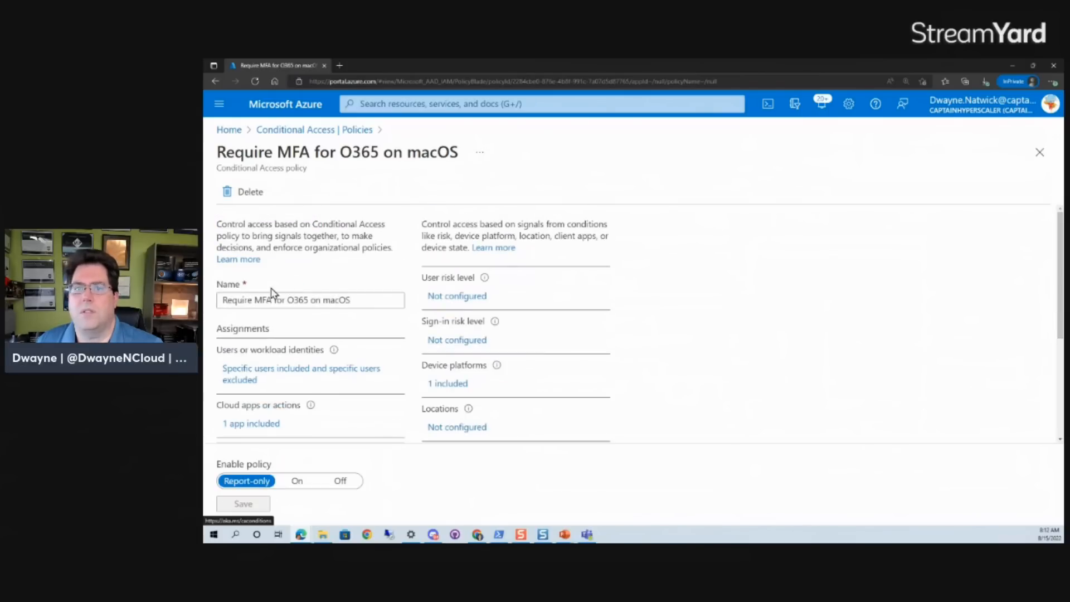
# Replace the policy's Office 365 cloud app with Office 365 Yammer and save the policy.
pyautogui.click(257, 426)
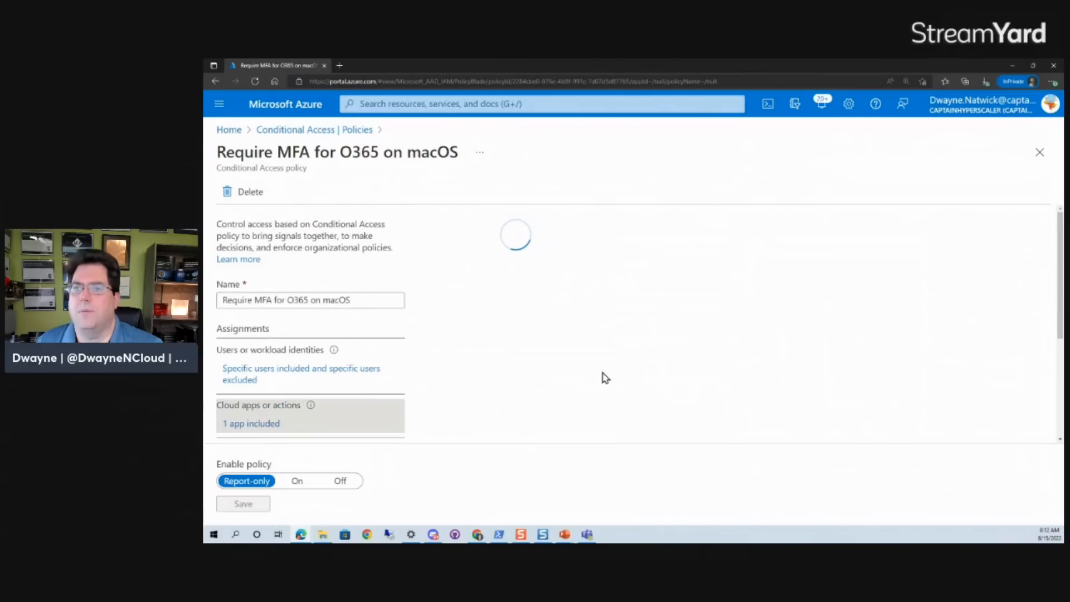
pyautogui.scroll(-3, 604, 378)
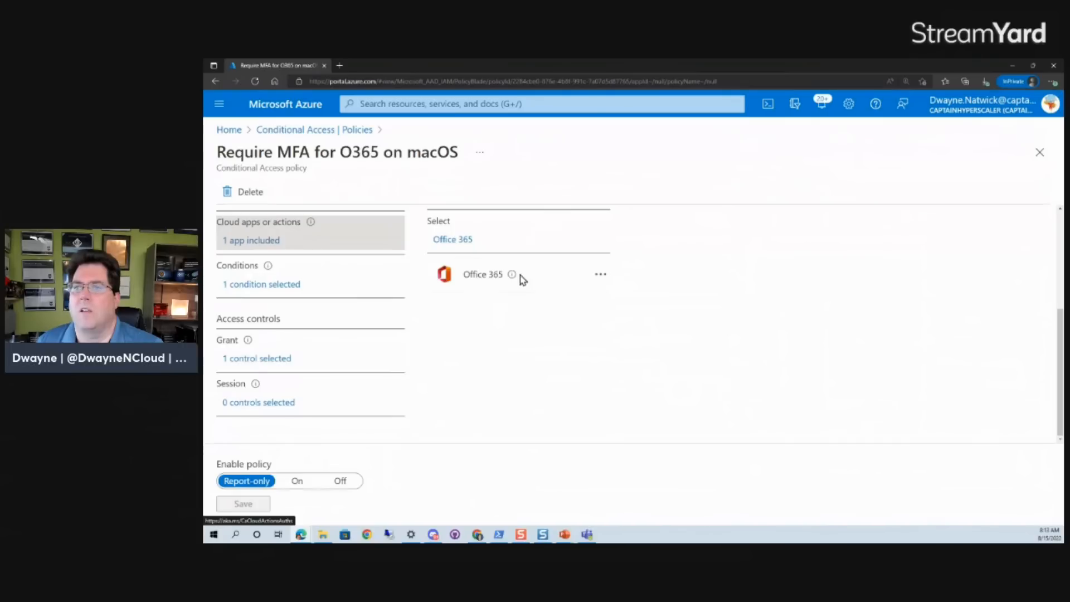
pyautogui.click(600, 274)
pyautogui.click(621, 291)
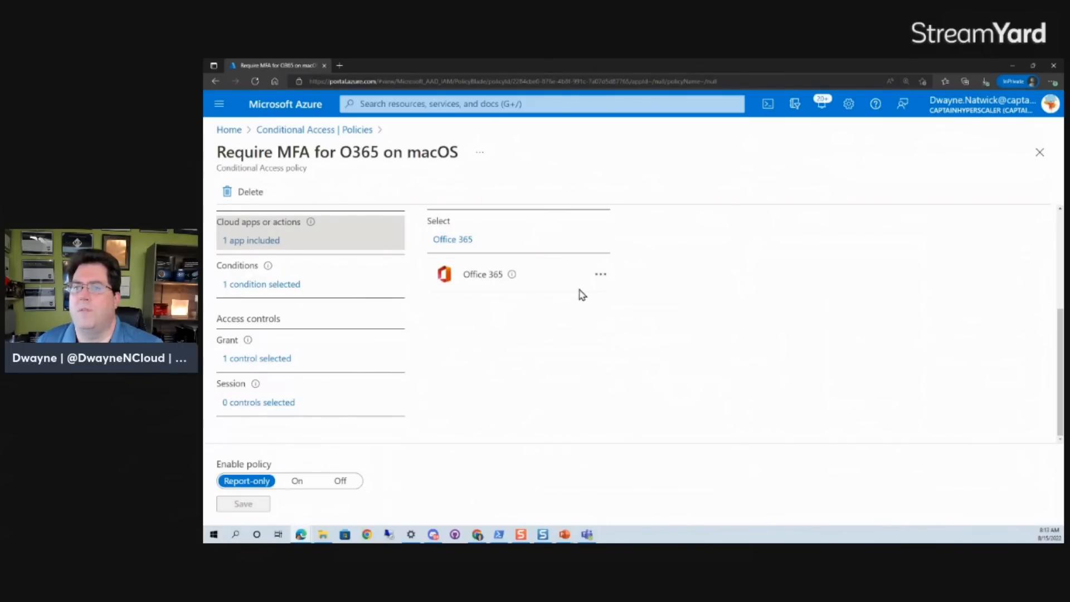
pyautogui.click(445, 240)
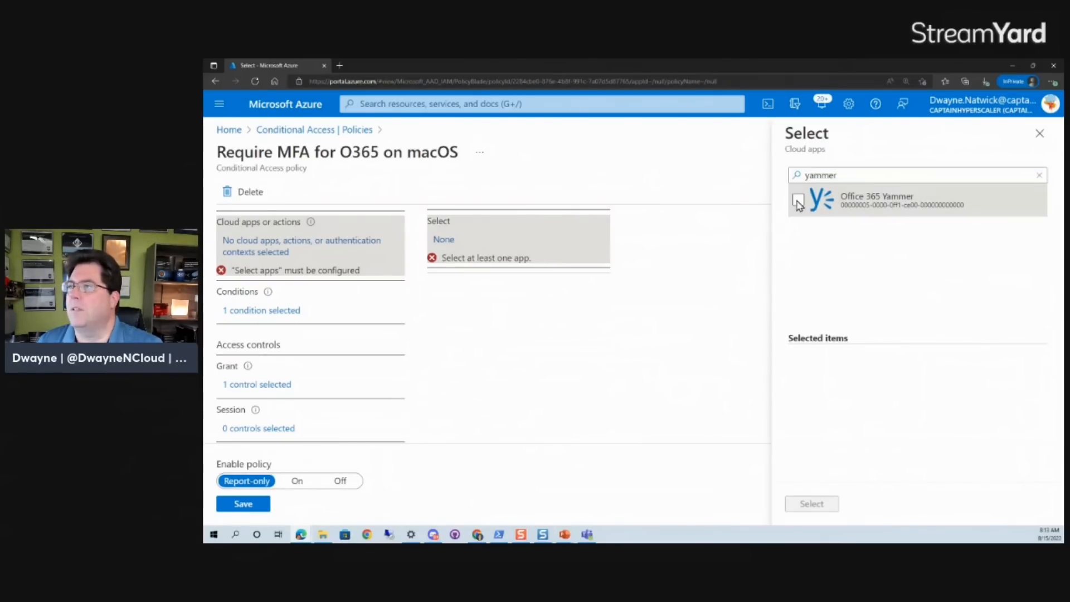
pyautogui.click(798, 201)
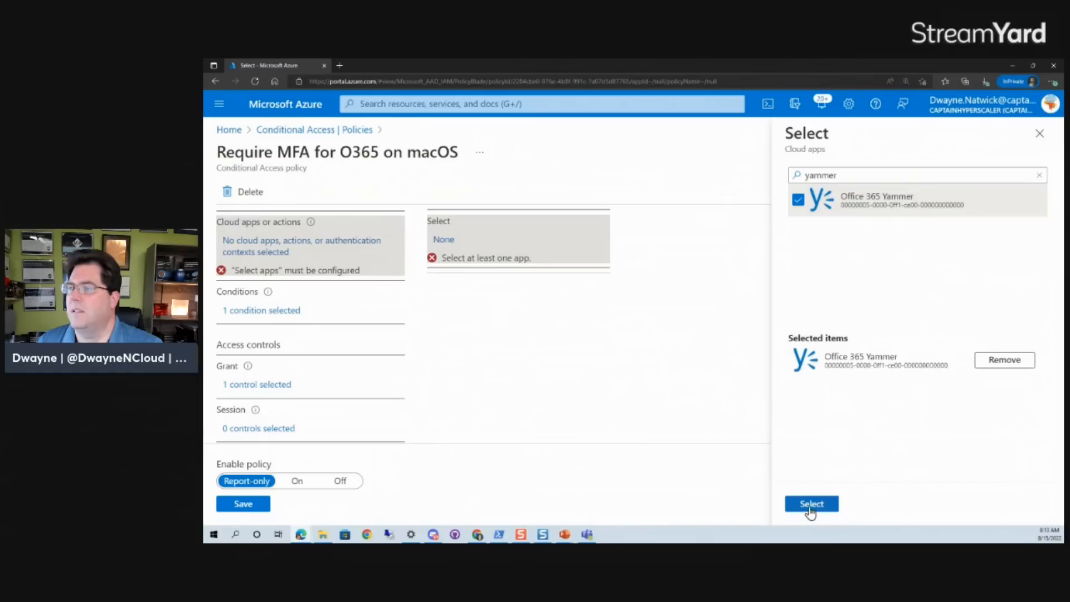
pyautogui.click(810, 503)
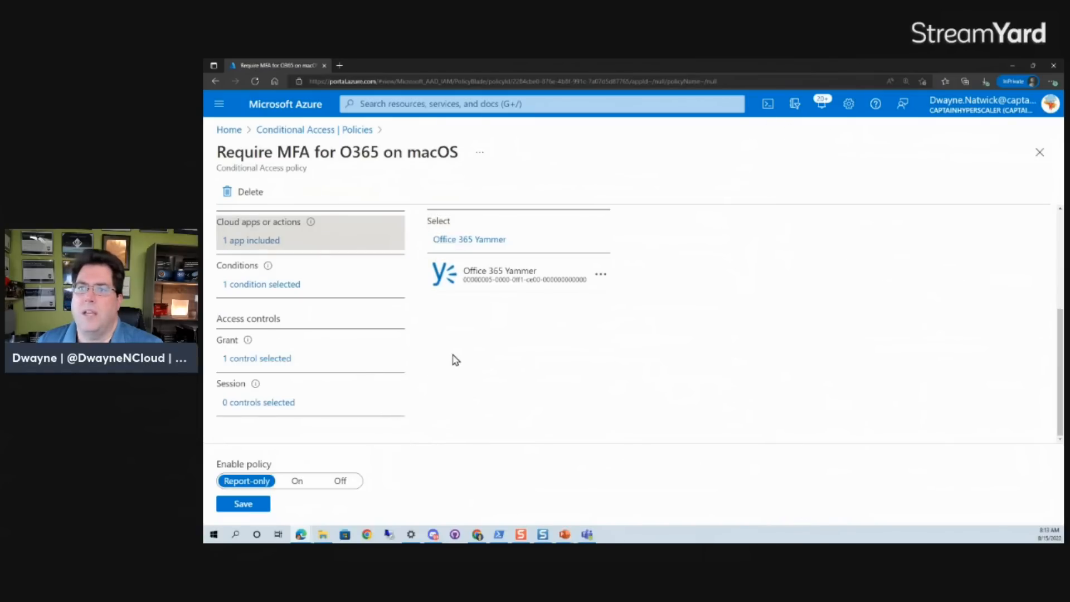
pyautogui.click(259, 285)
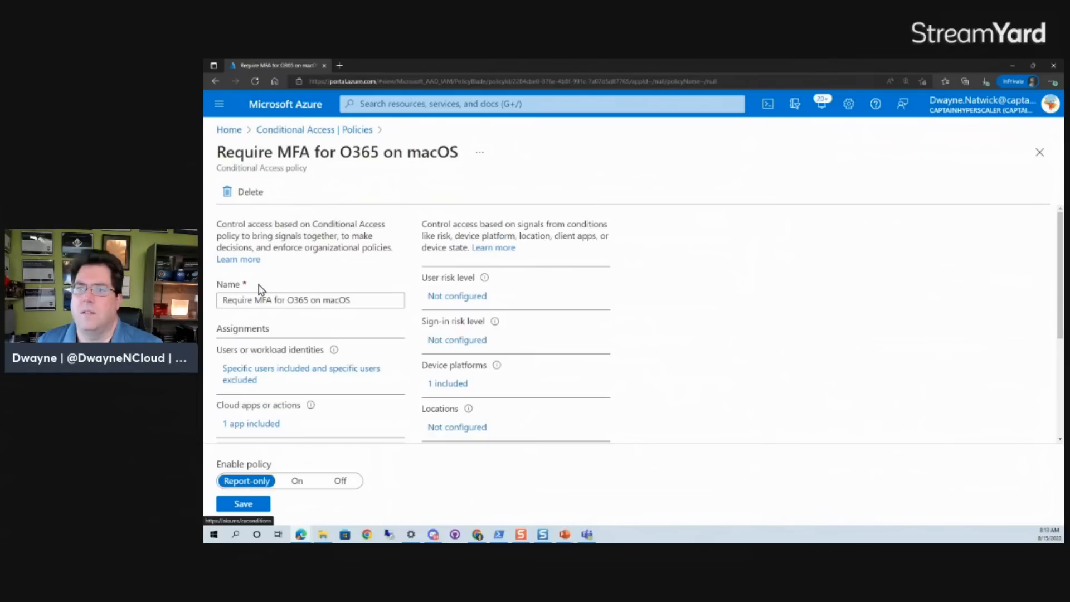
pyautogui.click(241, 506)
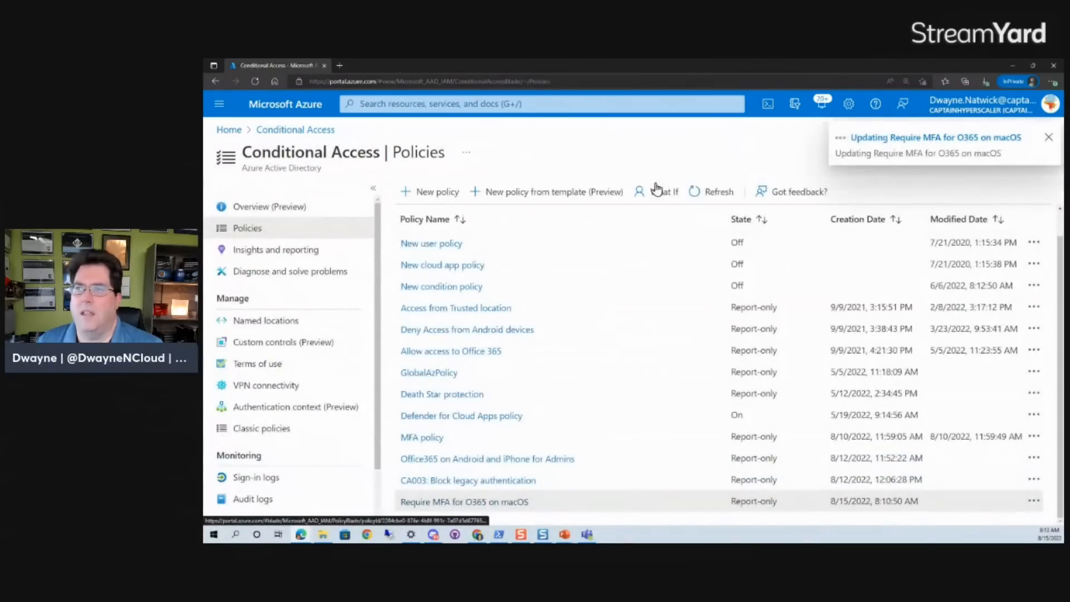
# Refresh the policies list, reopen What If and choose the Website Admin user as the identity to test.
pyautogui.click(700, 198)
pyautogui.click(699, 197)
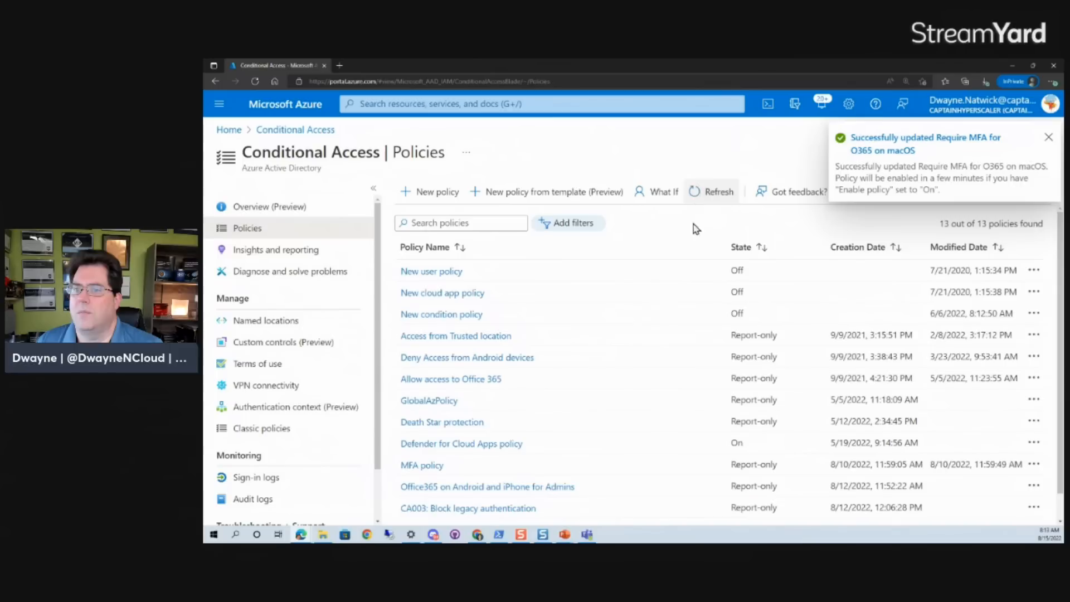
pyautogui.click(642, 192)
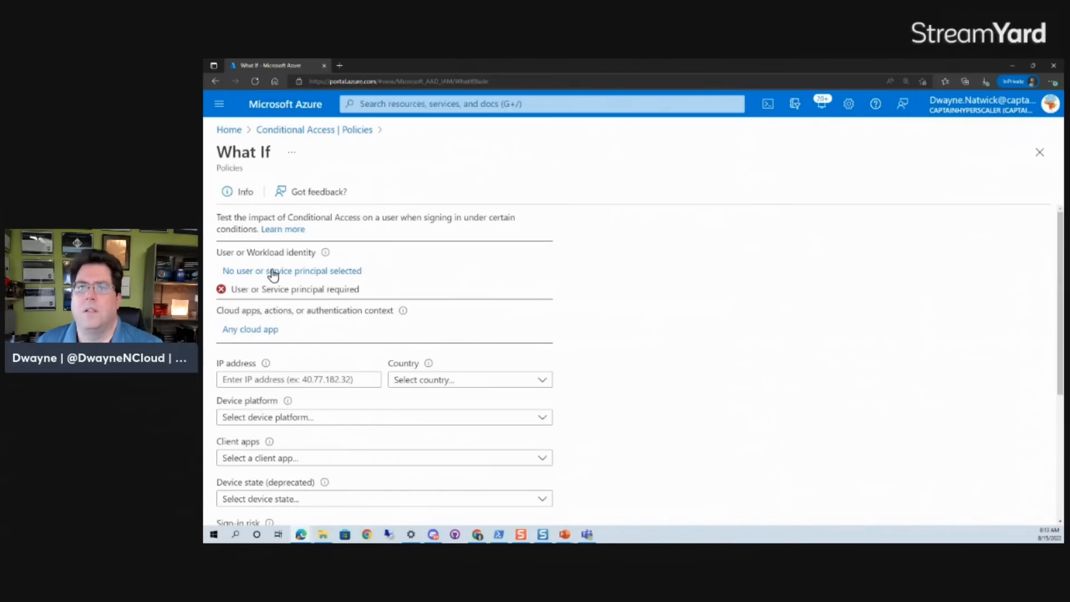
pyautogui.click(273, 273)
pyautogui.click(621, 289)
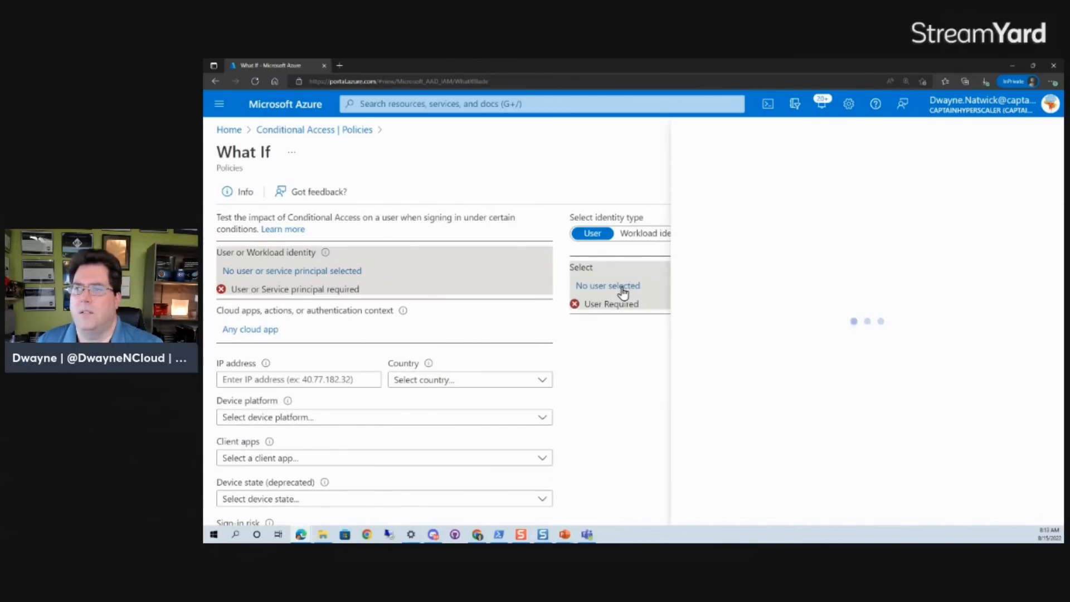
pyautogui.scroll(-5, 804, 251)
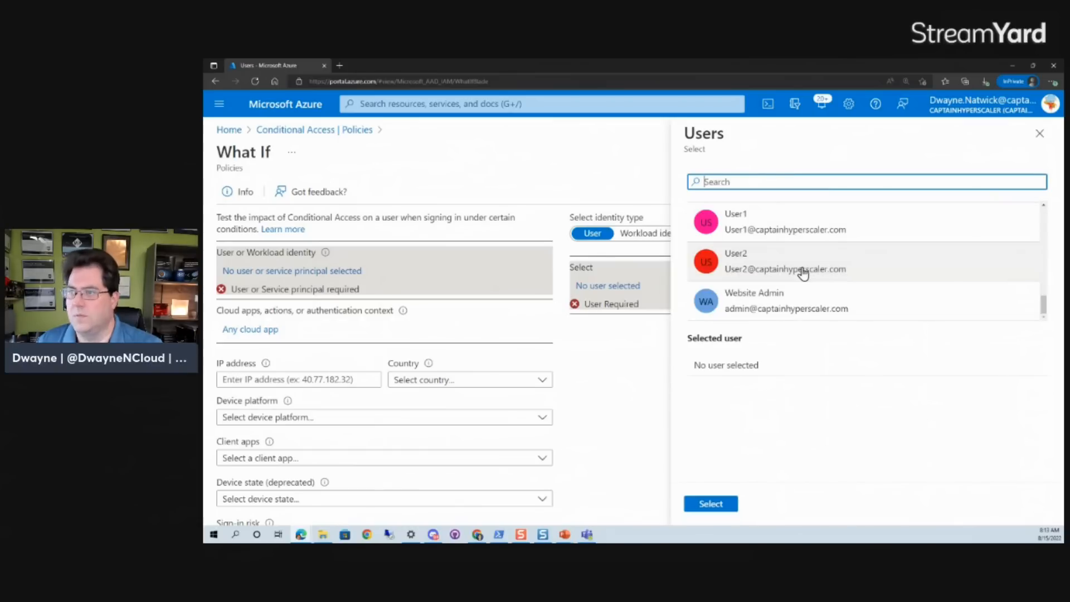
pyautogui.click(781, 306)
pyautogui.click(723, 505)
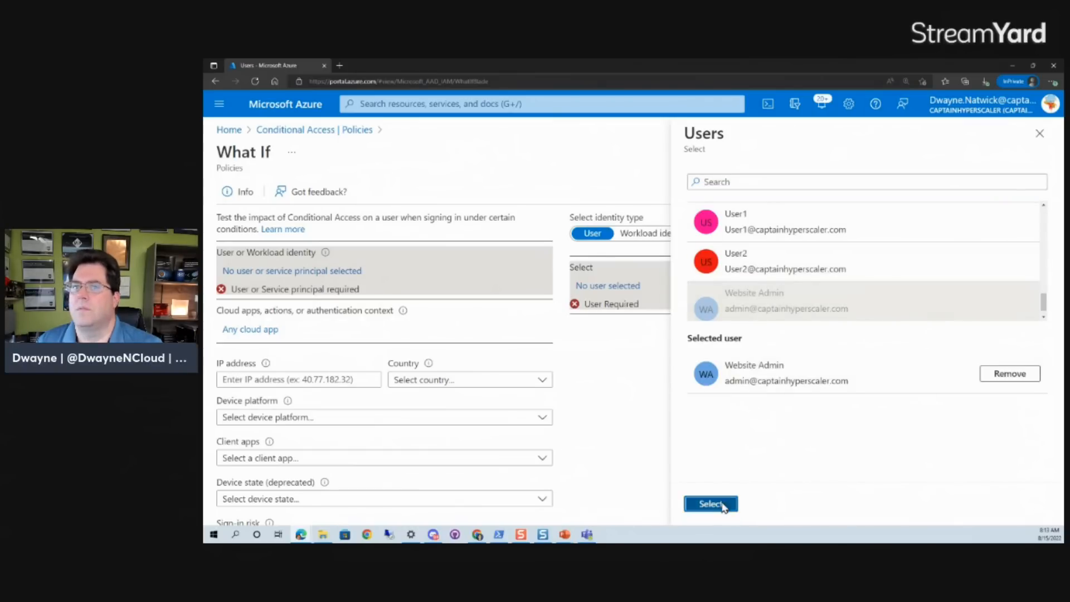
# In What If, limit the cloud apps to Office 365 Yammer.
pyautogui.click(264, 322)
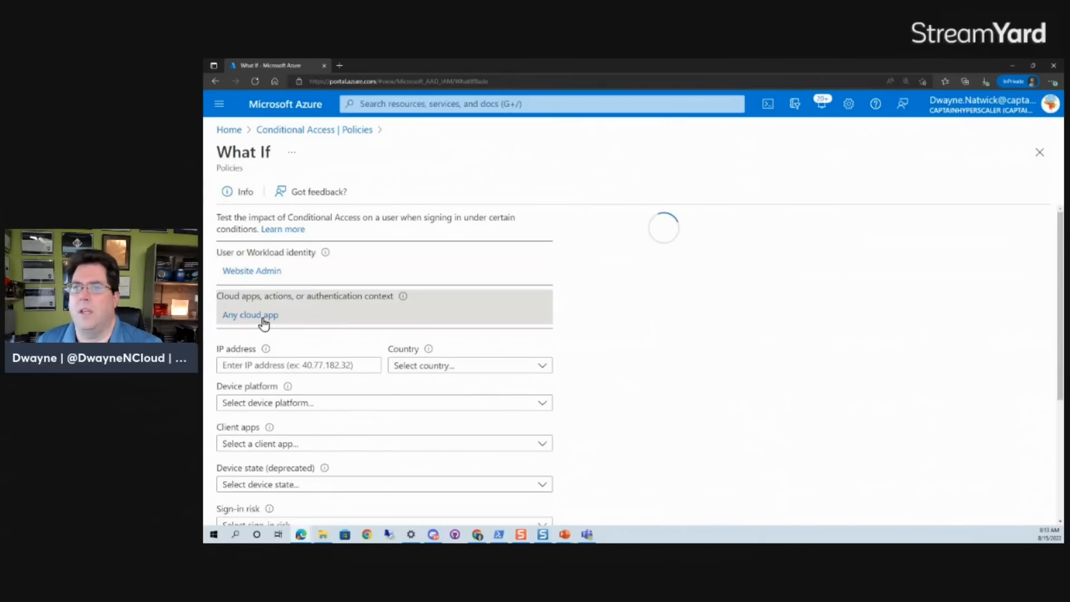
pyautogui.click(613, 276)
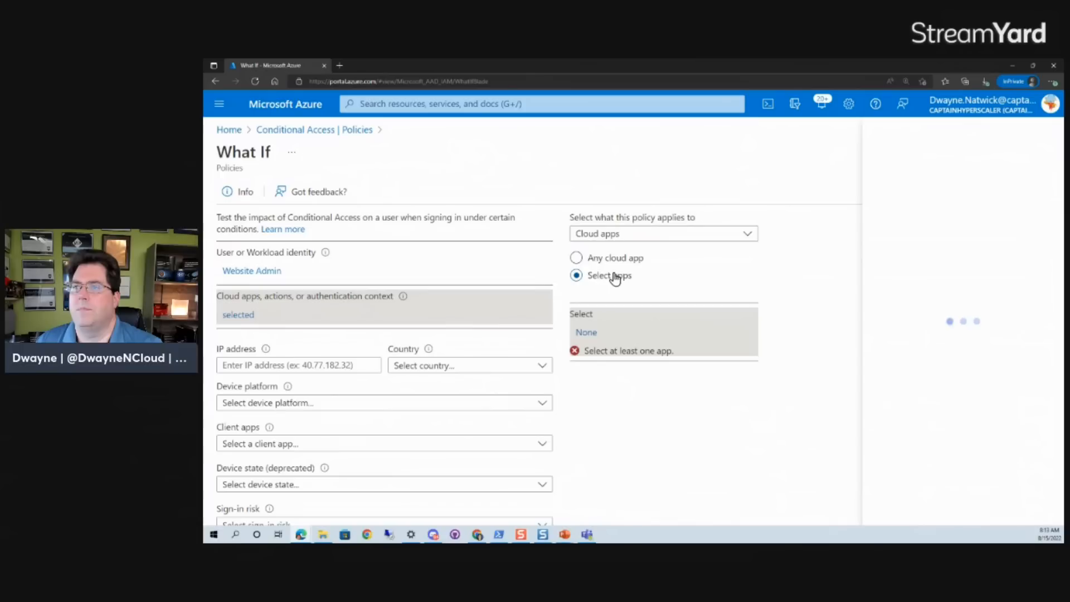
pyautogui.click(912, 174)
pyautogui.write('yammer')
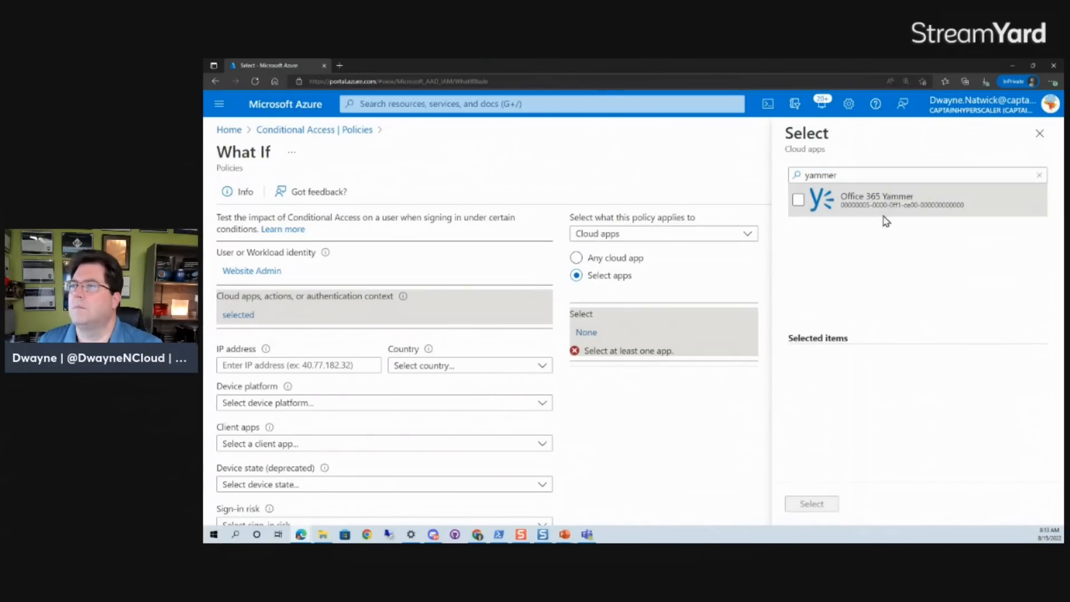
pyautogui.click(798, 199)
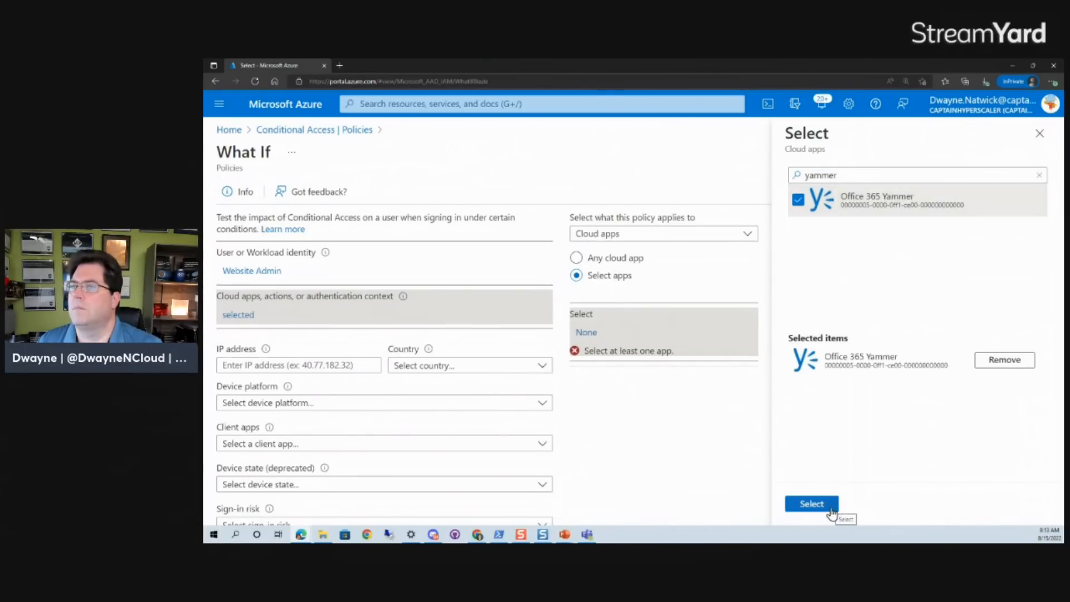
pyautogui.click(813, 504)
# Set the device platform to macOS and run the What If evaluation.
pyautogui.click(305, 403)
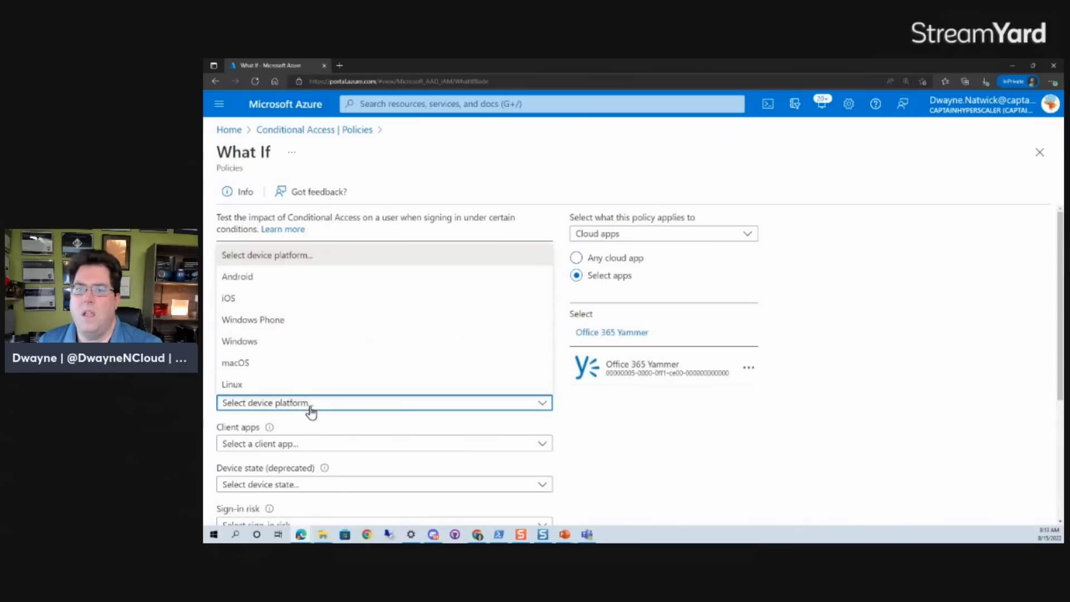
pyautogui.click(301, 365)
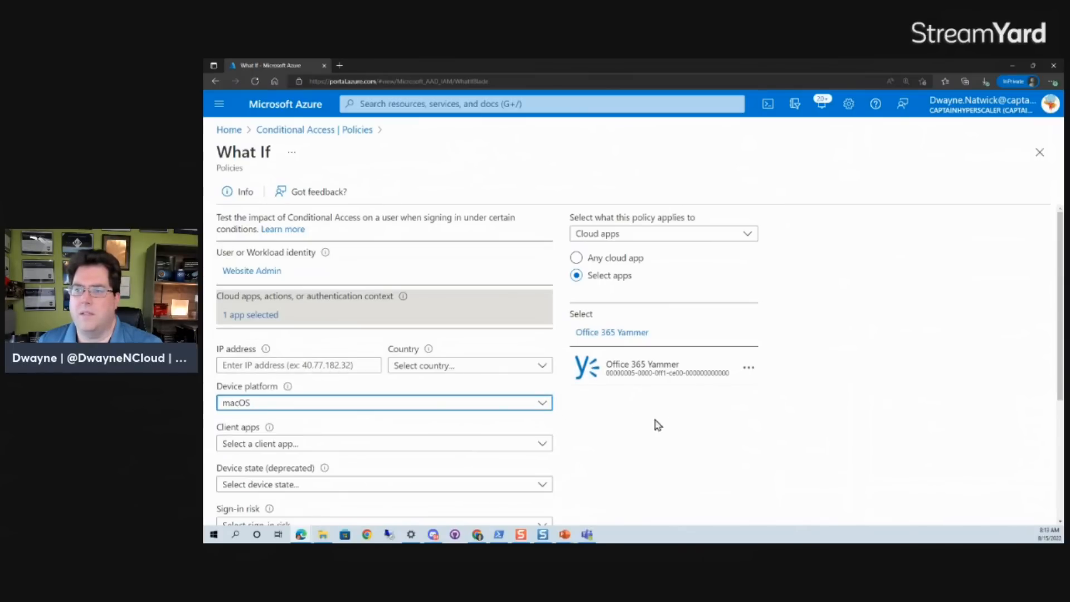
pyautogui.scroll(-3, 598, 429)
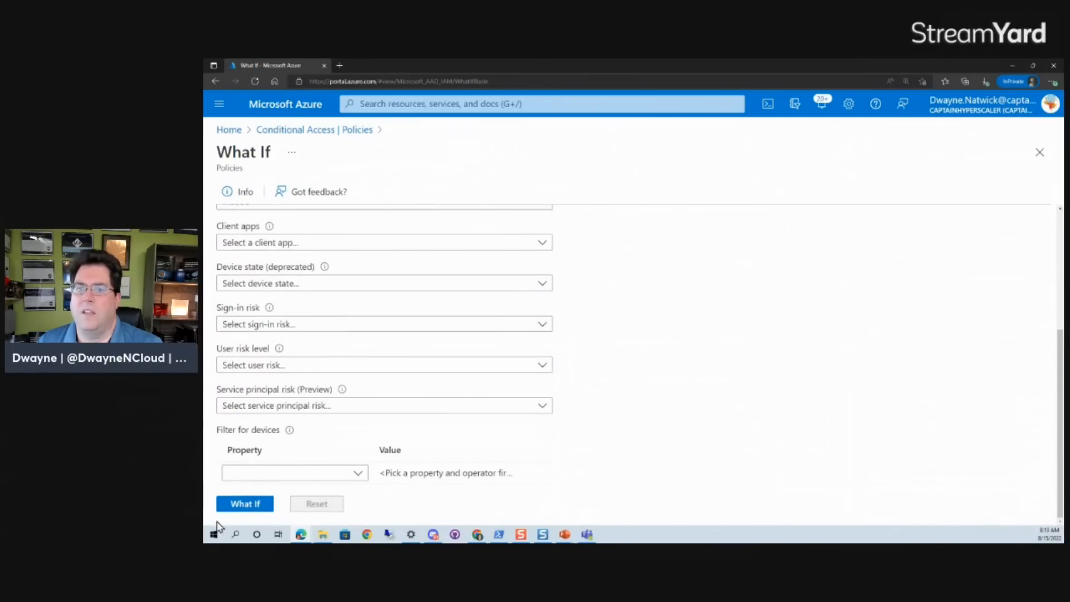
pyautogui.click(235, 503)
pyautogui.scroll(-3, 746, 339)
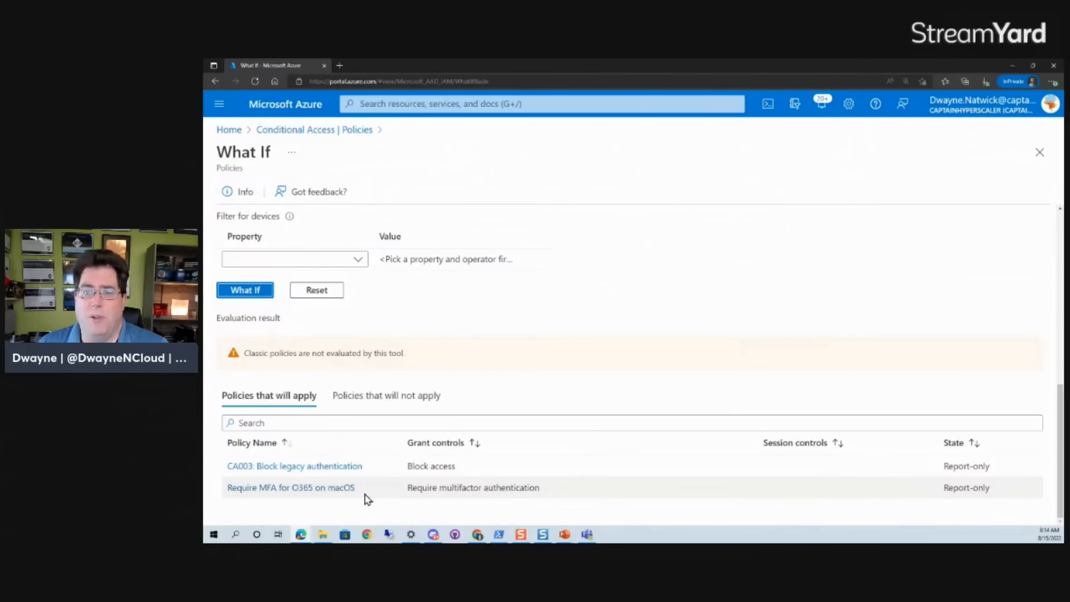
# Review the evaluation results under both the policies that will not apply and will apply.
pyautogui.click(356, 397)
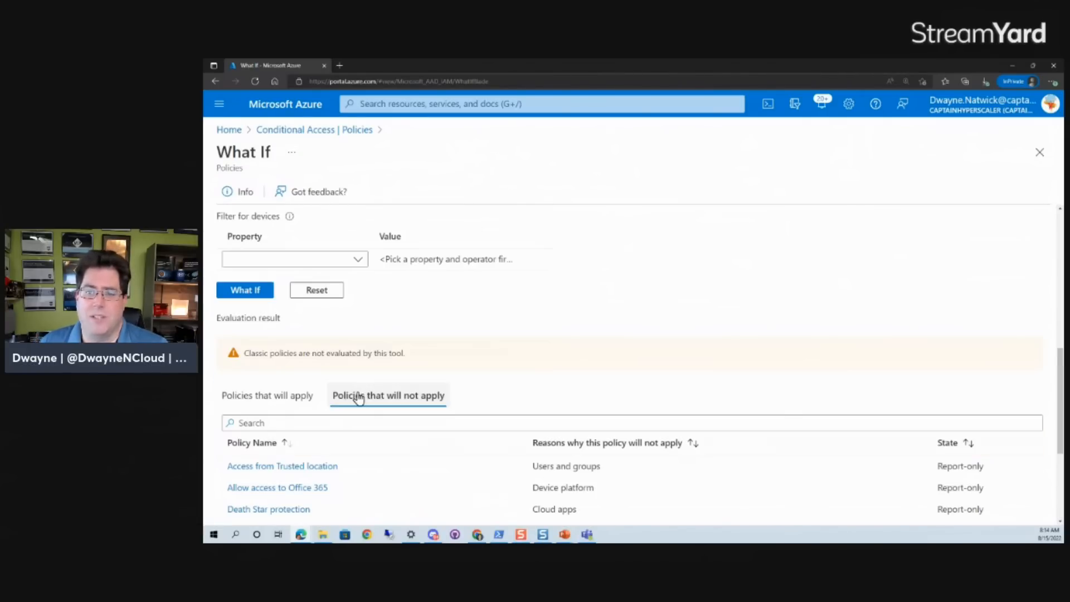
pyautogui.scroll(-2, 361, 400)
pyautogui.scroll(-2, 361, 400)
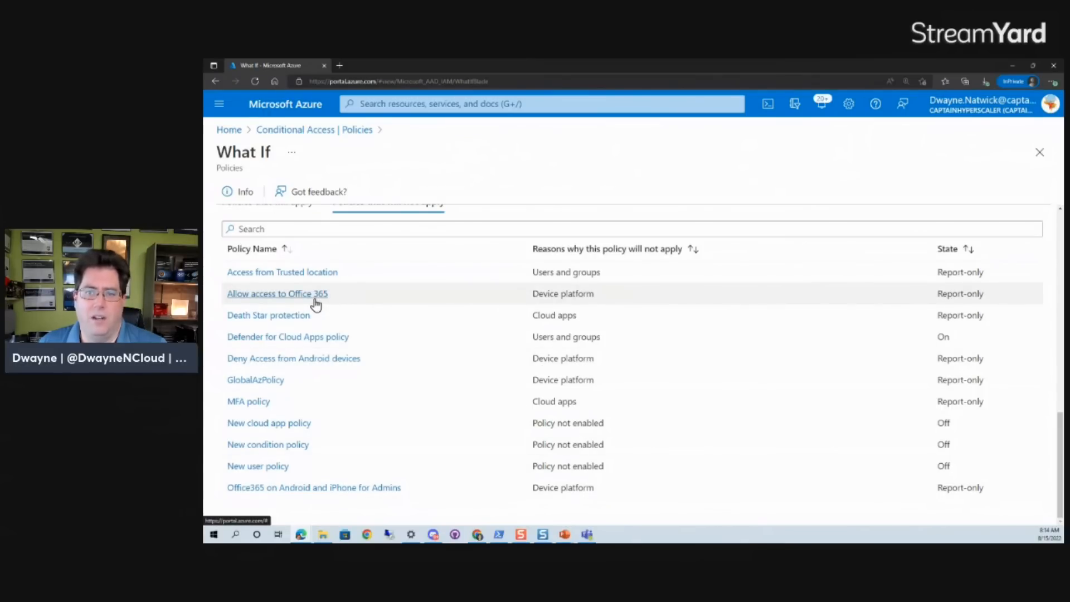
pyautogui.scroll(5, 315, 303)
pyautogui.scroll(-5, 318, 365)
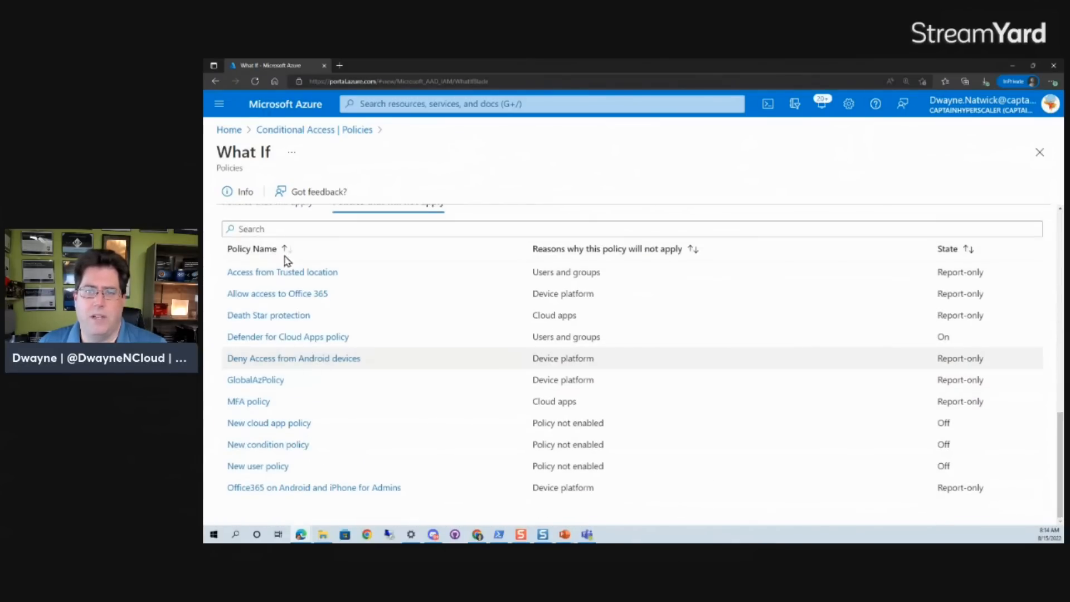
pyautogui.click(279, 213)
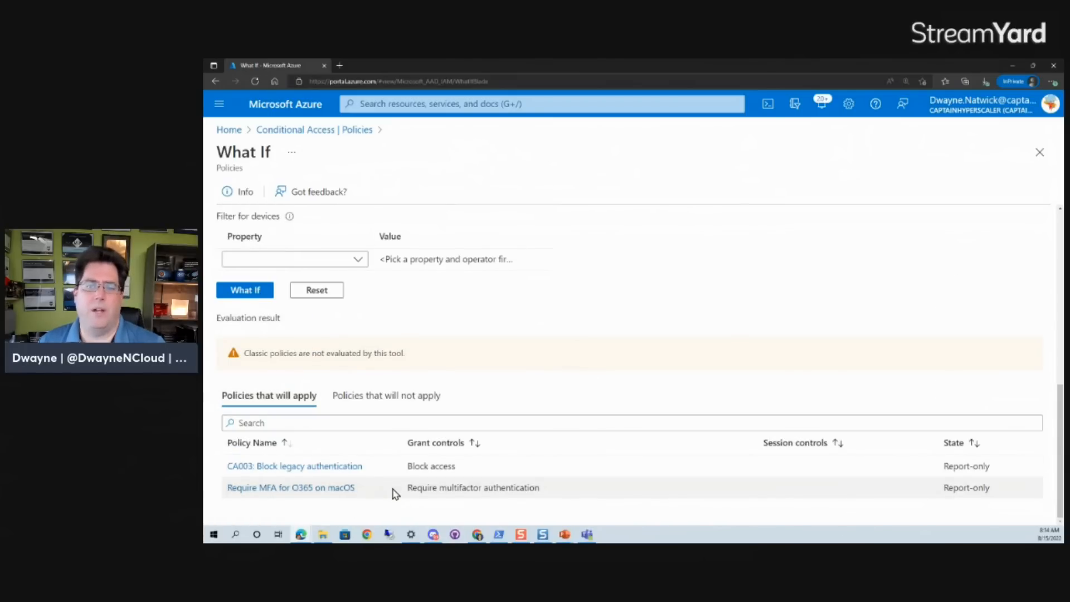
# Open the Require MFA for O365 on macOS policy, rename it Require MFA for Yammer on macOS, and save.
pyautogui.click(330, 491)
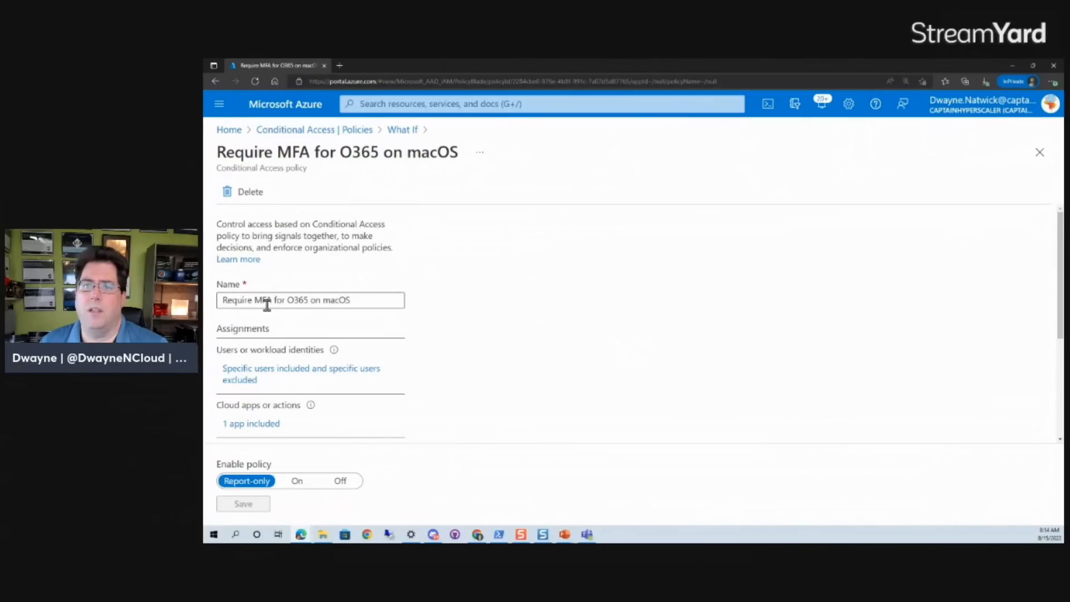
pyautogui.doubleClick(288, 301)
pyautogui.press('BackSpace')
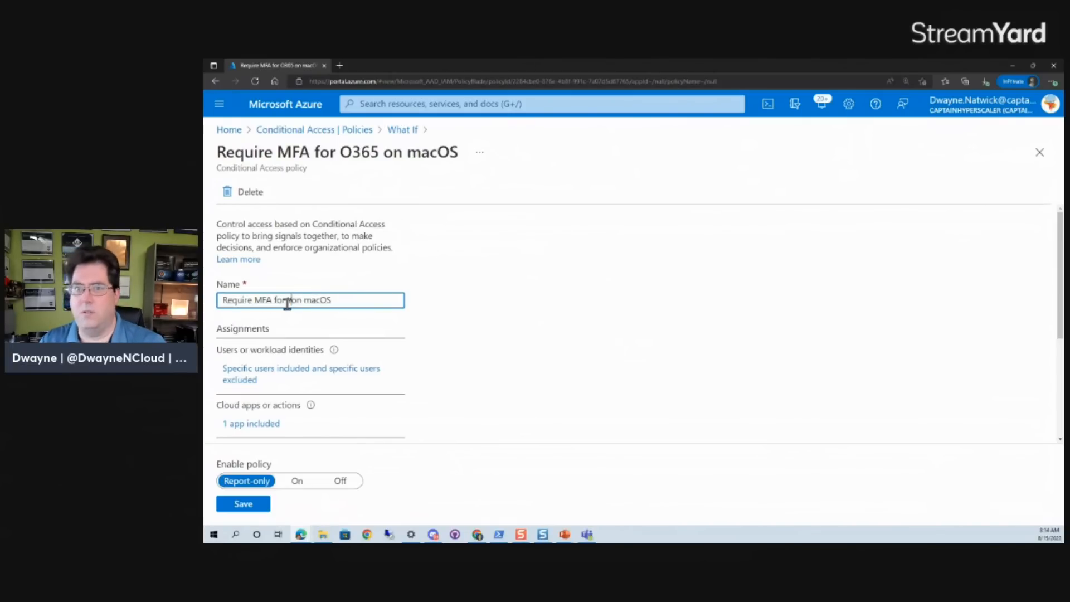
pyautogui.write('Yammer')
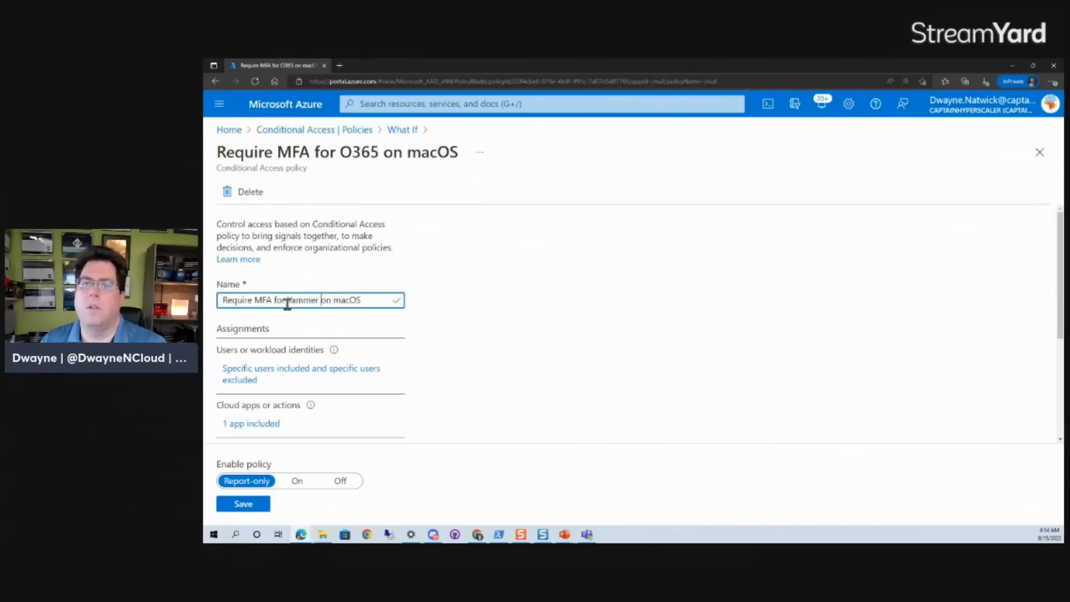
pyautogui.click(242, 507)
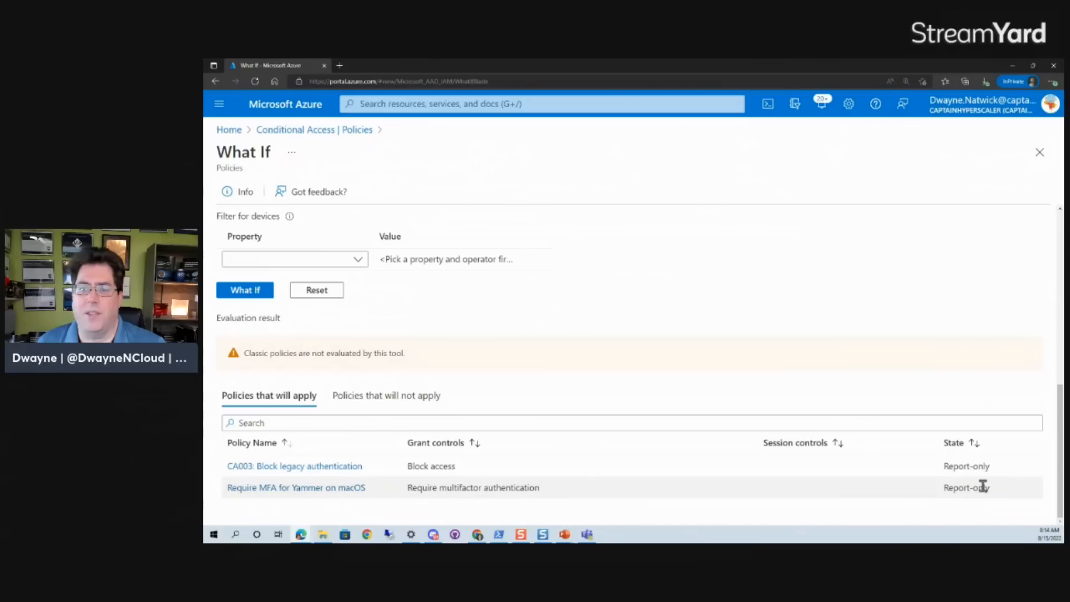
# Return to the Conditional Access policies list, discarding the What If settings.
pyautogui.click(300, 134)
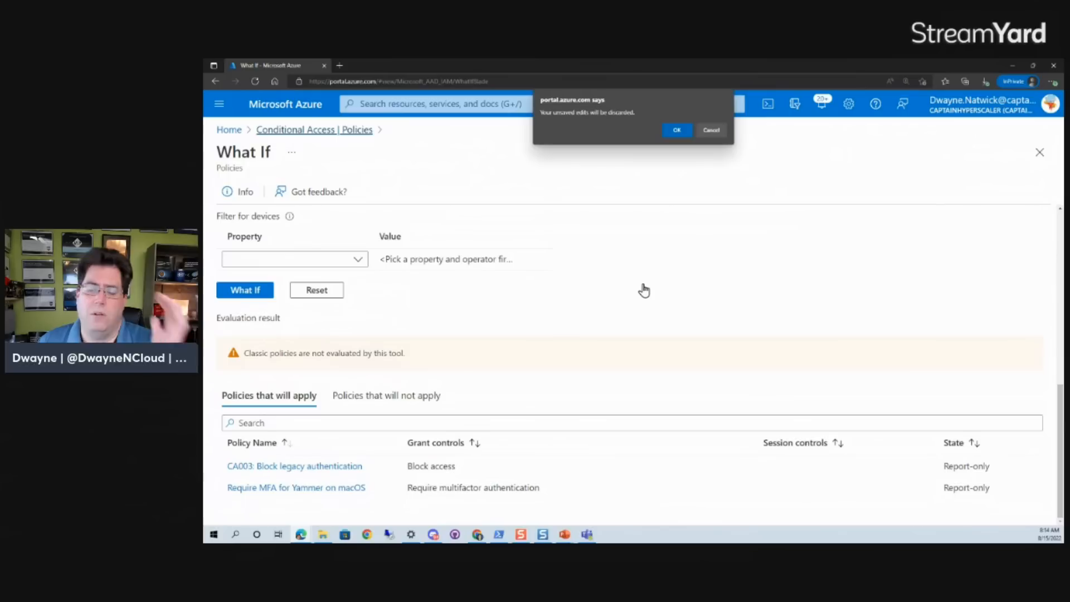
pyautogui.click(672, 132)
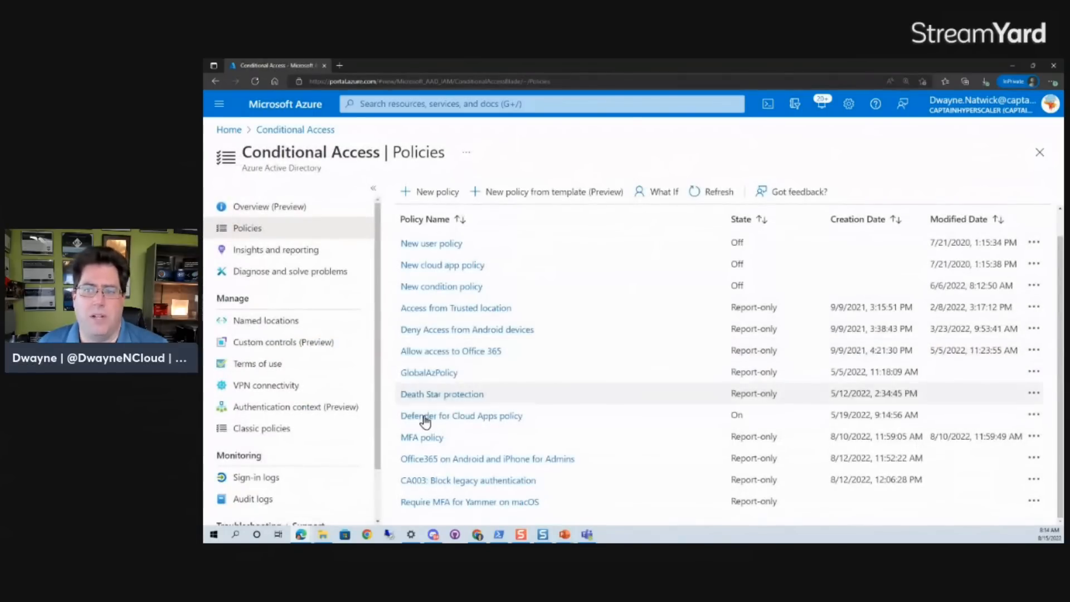